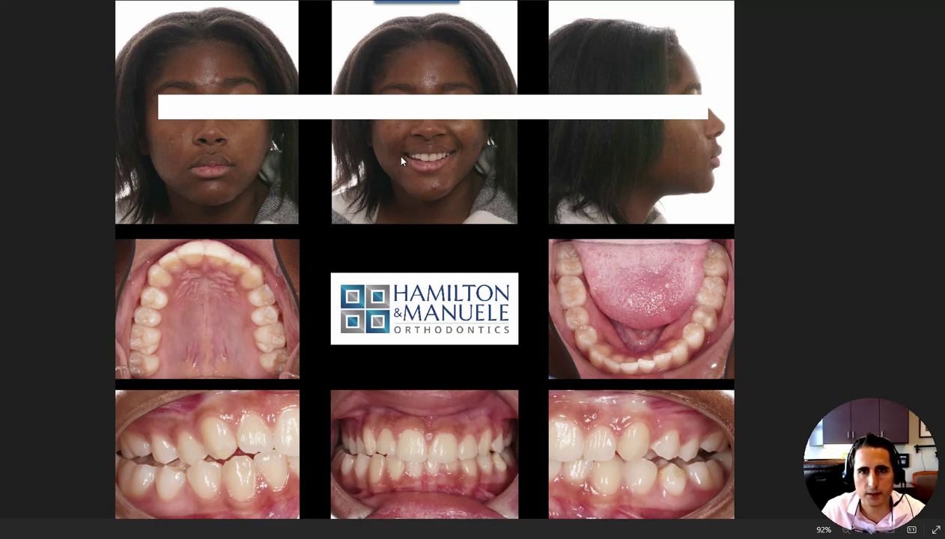
Examine the patient's smile up close in the facial photo composite
scroll(457, 155, "up", 3)
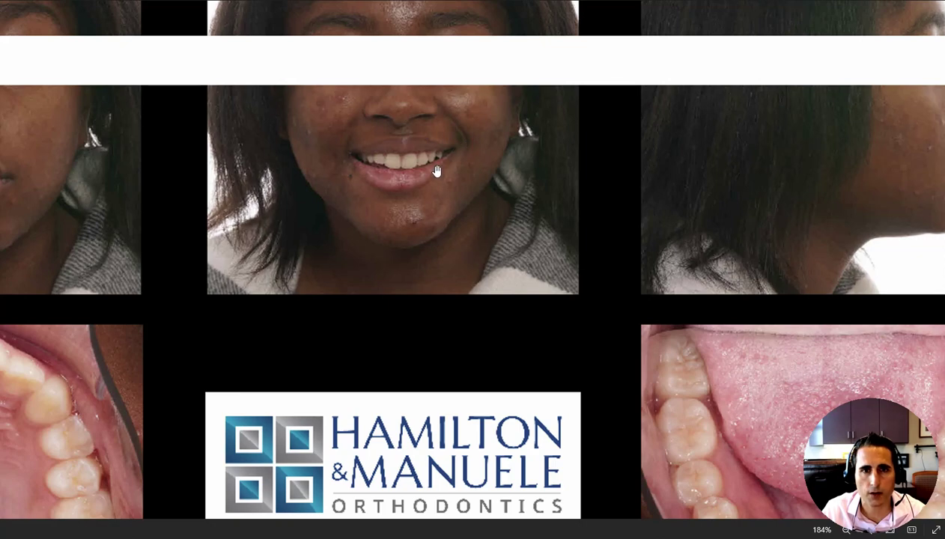
scroll(433, 167, "down", 3)
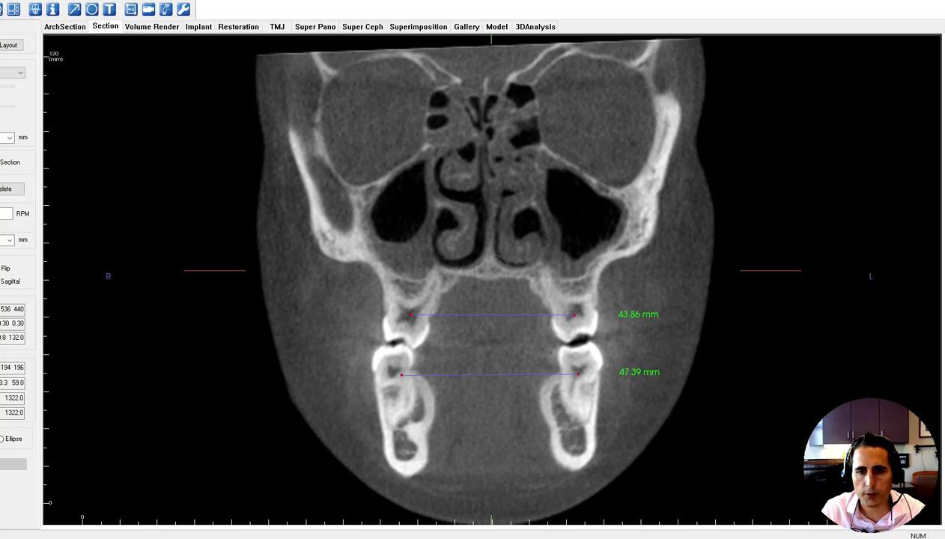
Inspect the skull's 3D volume rendering from the front, tilting it slightly, and return to the coronal section with the molar width measurements
left_click(150, 28)
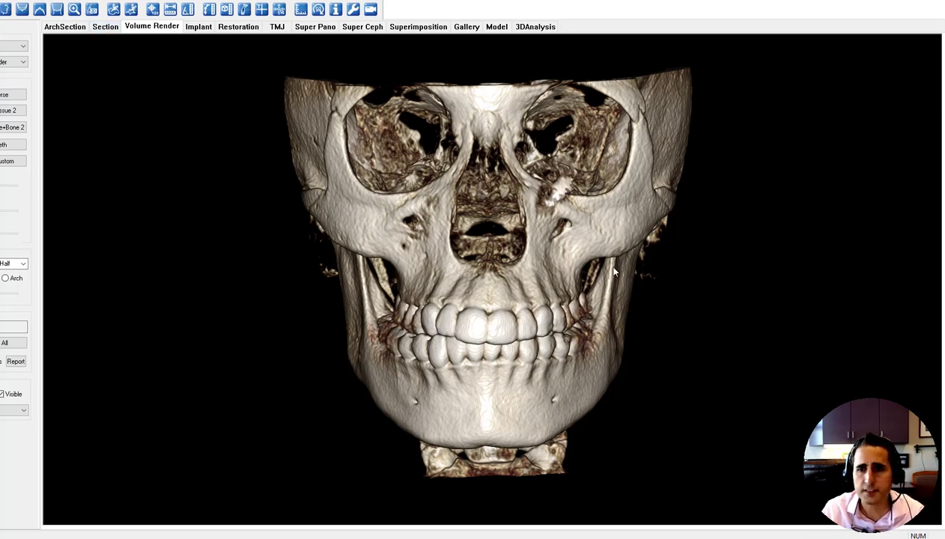
left_click_drag(495, 291, 510, 258)
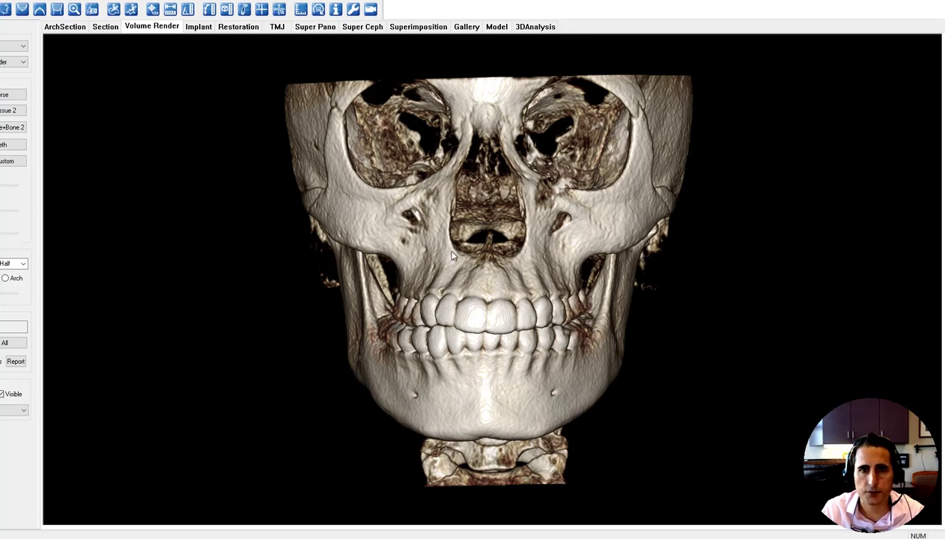
left_click_drag(505, 256, 501, 264)
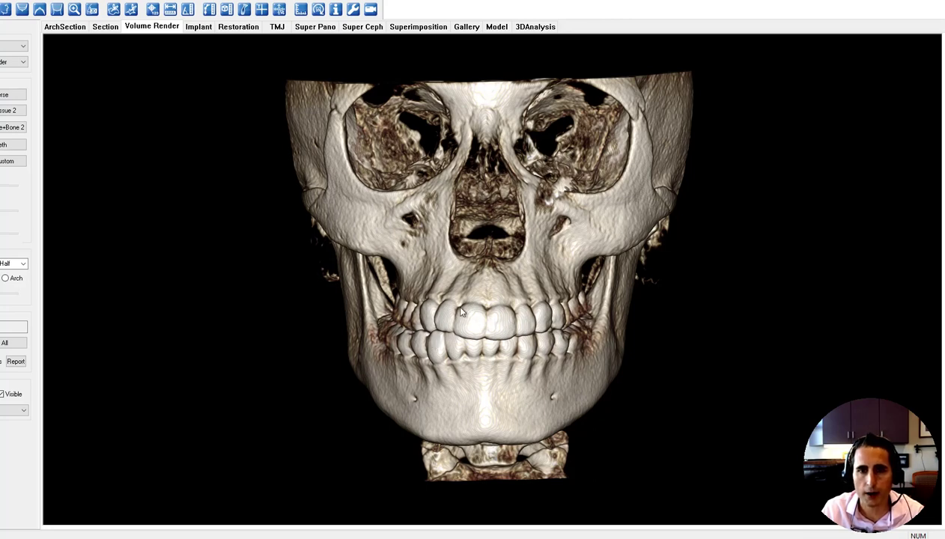
left_click_drag(500, 269, 499, 280)
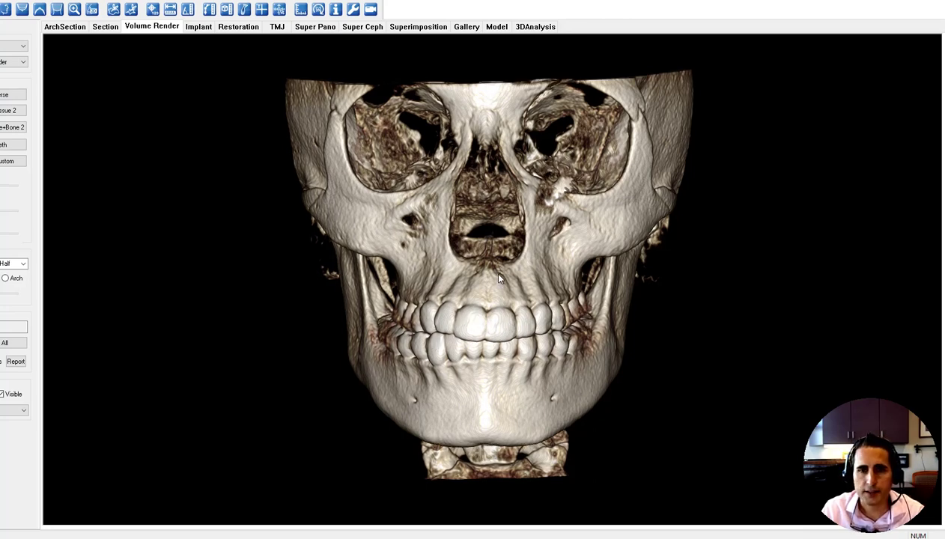
left_click(101, 27)
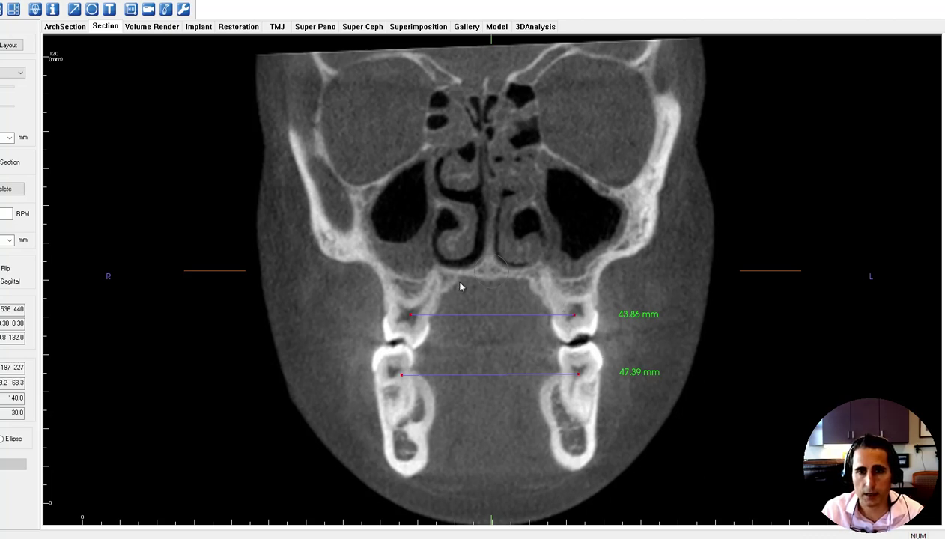
Return to the skull's volume rendering and examine the bite and midlines from frontal and oblique angles
left_click(157, 28)
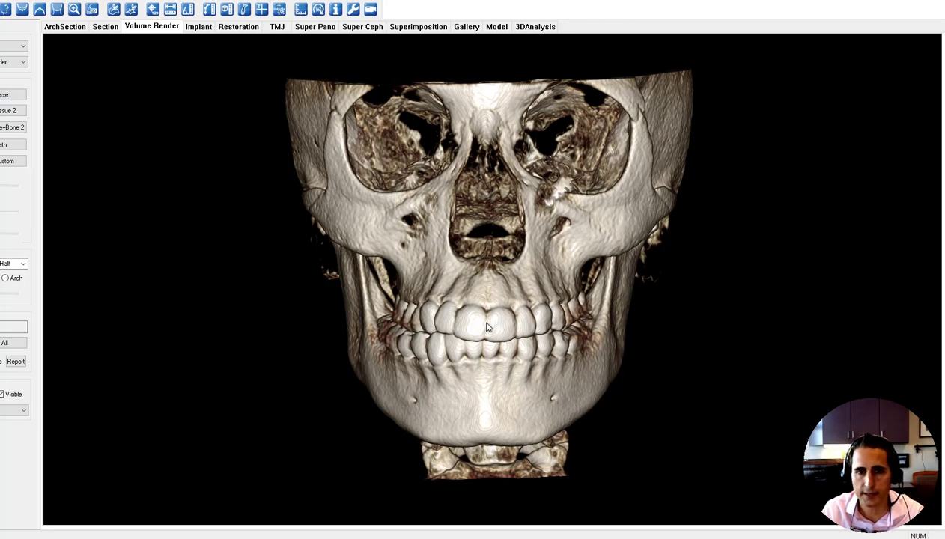
left_click_drag(447, 324, 404, 313)
left_click_drag(468, 310, 536, 313)
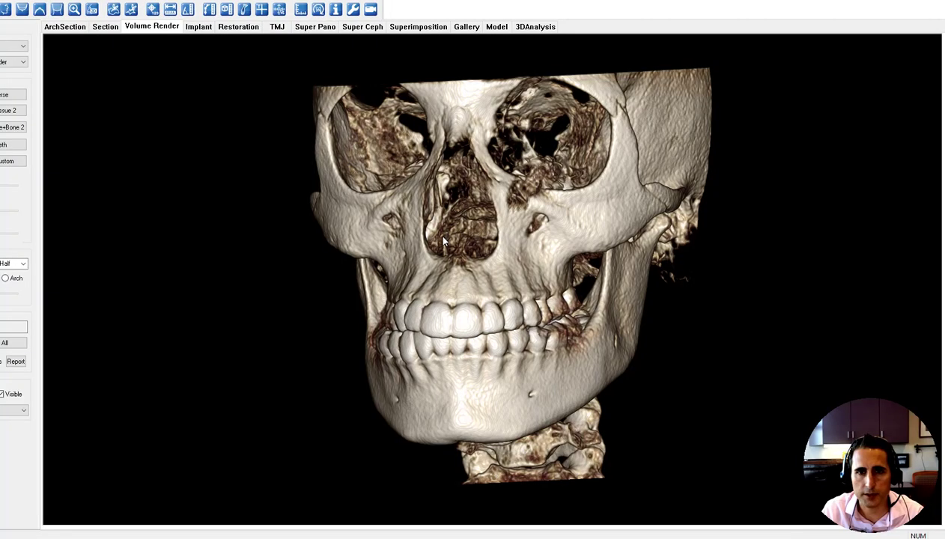
left_click_drag(443, 237, 489, 263)
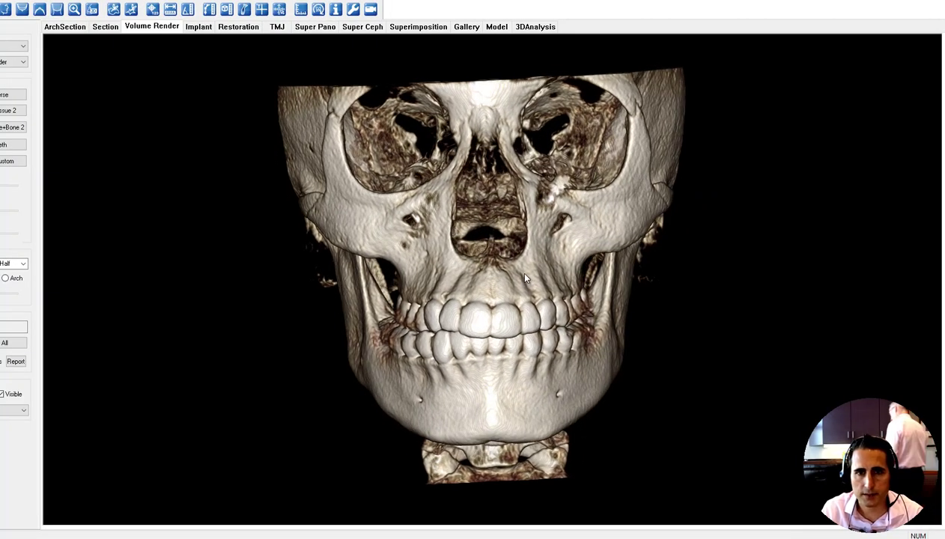
mouse_move(590, 292)
left_mouse_down()
mouse_move(601, 289)
mouse_move(593, 293)
left_mouse_up()
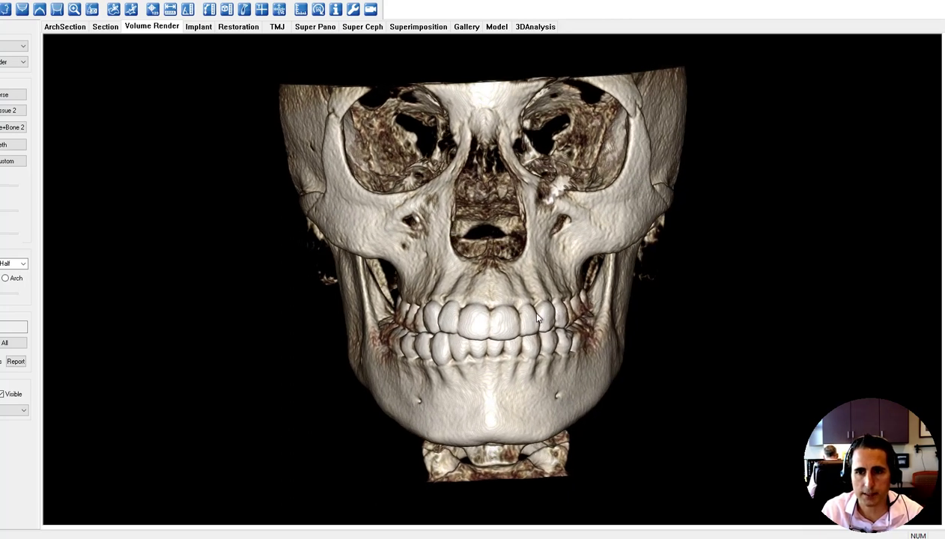
Switch to the digital bracket placement software and examine the existing bite with brackets from the front
left_click(583, 537)
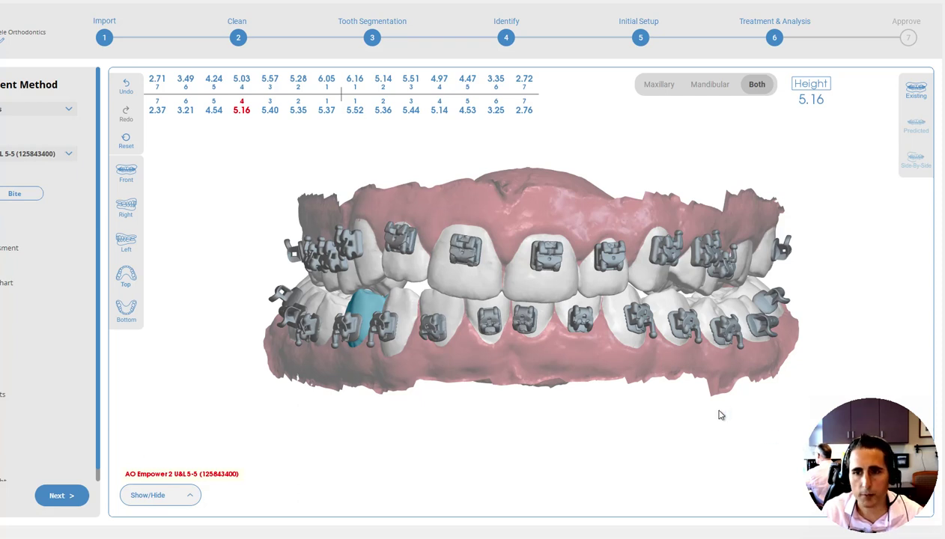
middle_click_drag(559, 308, 538, 306)
middle_click_drag(518, 214, 526, 229)
left_click_drag(526, 234, 529, 283)
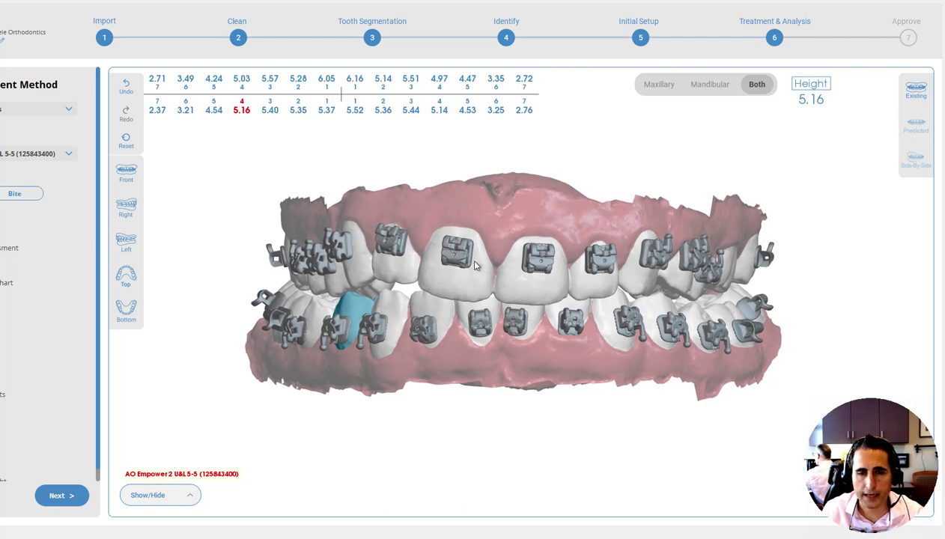
Examine the existing bite, brackets and tooth roots from the right and left sides of both arches
left_click_drag(496, 265, 409, 285)
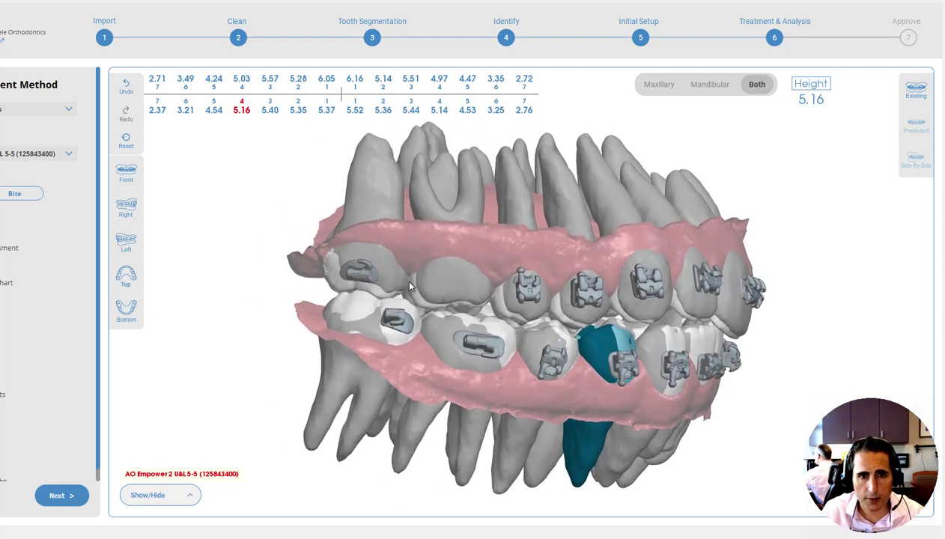
left_click_drag(541, 271, 580, 277)
left_click_drag(430, 289, 452, 277)
left_click_drag(517, 268, 445, 314)
left_click_drag(674, 289, 691, 259)
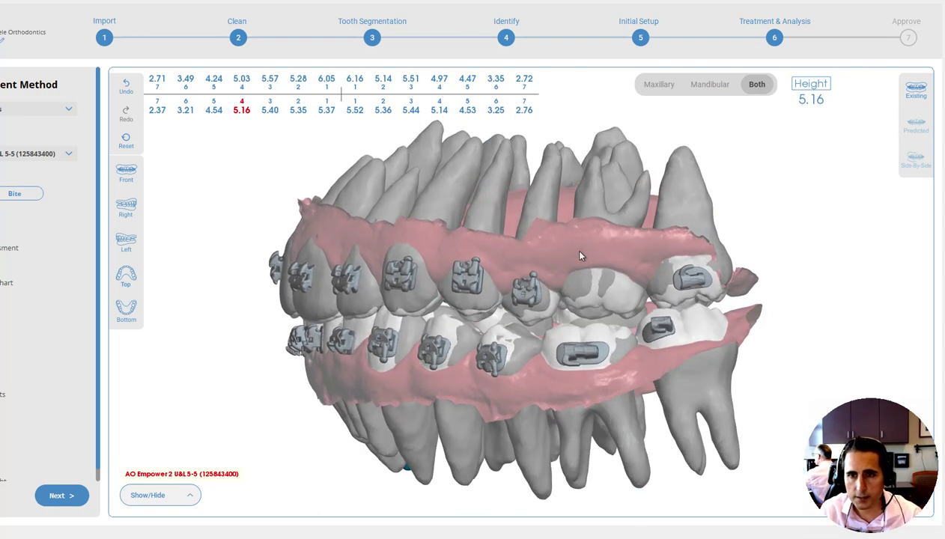
left_click_drag(696, 310, 672, 301)
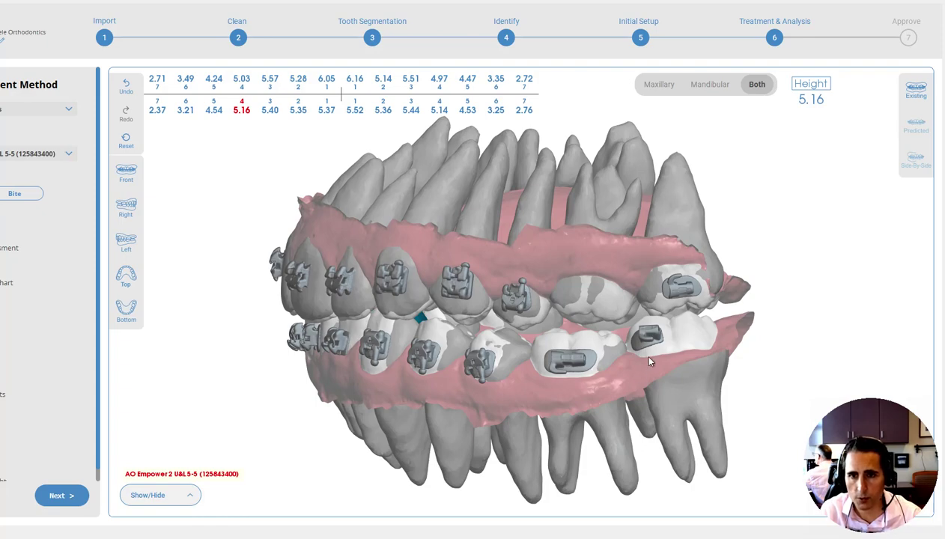
left_click_drag(635, 326, 483, 408)
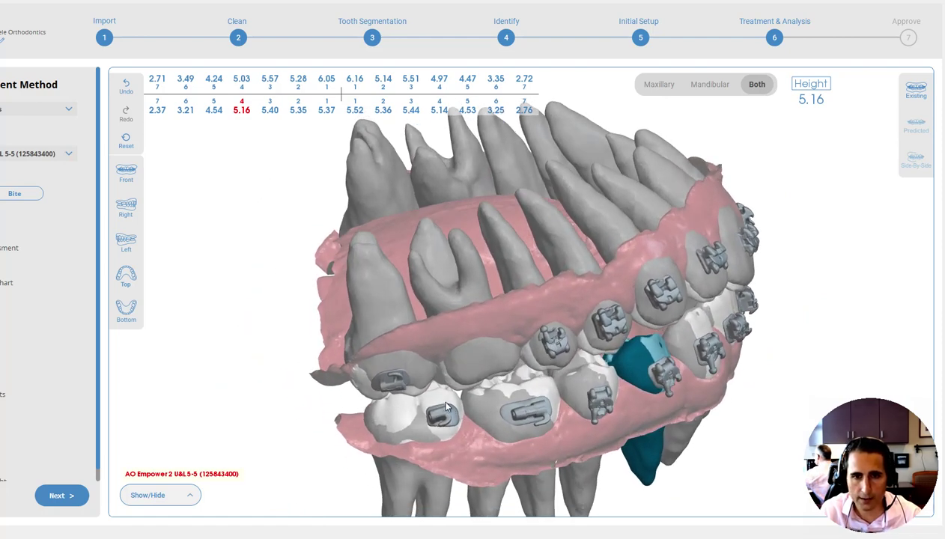
left_click_drag(553, 458, 542, 349)
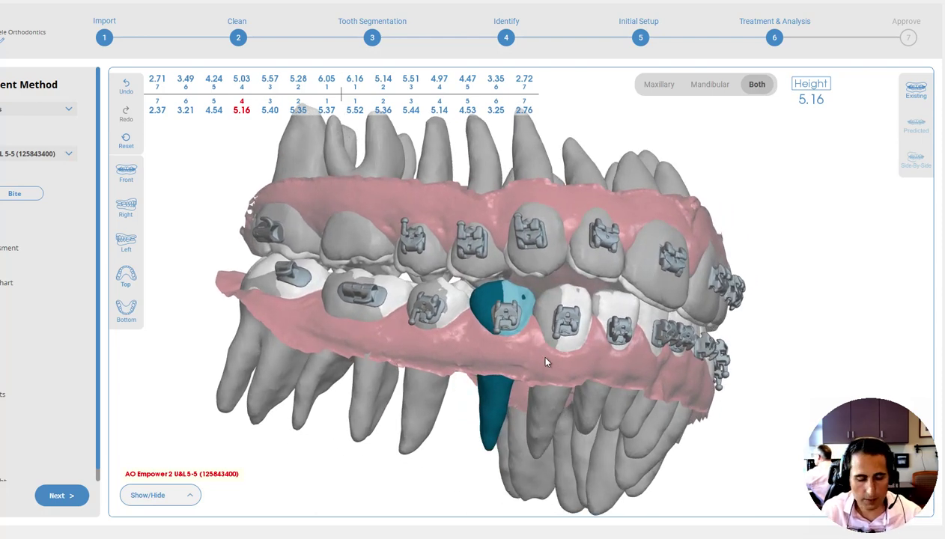
left_click_drag(529, 276, 578, 230)
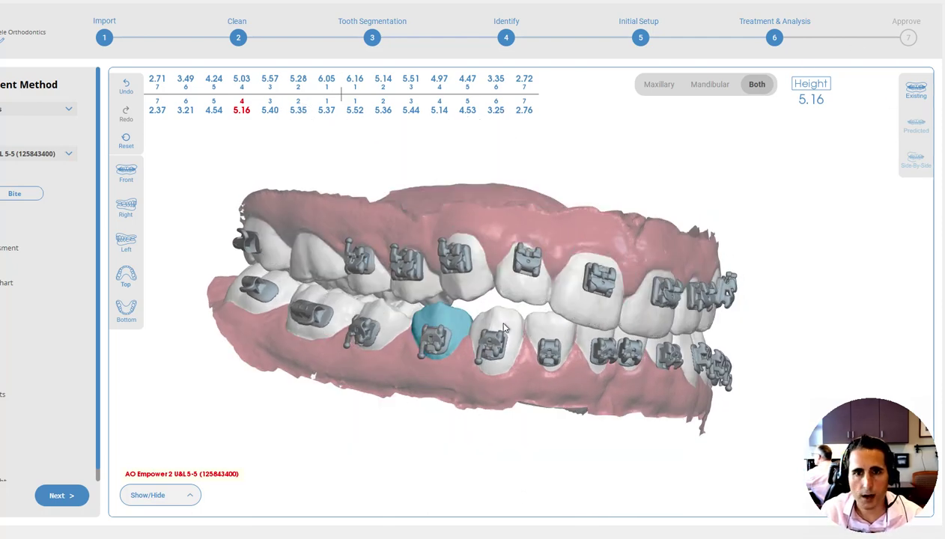
Deselect the lower right first premolar and inspect the existing bite without roots from the buccal sides and the inside of both arches
left_click_drag(503, 323, 506, 374)
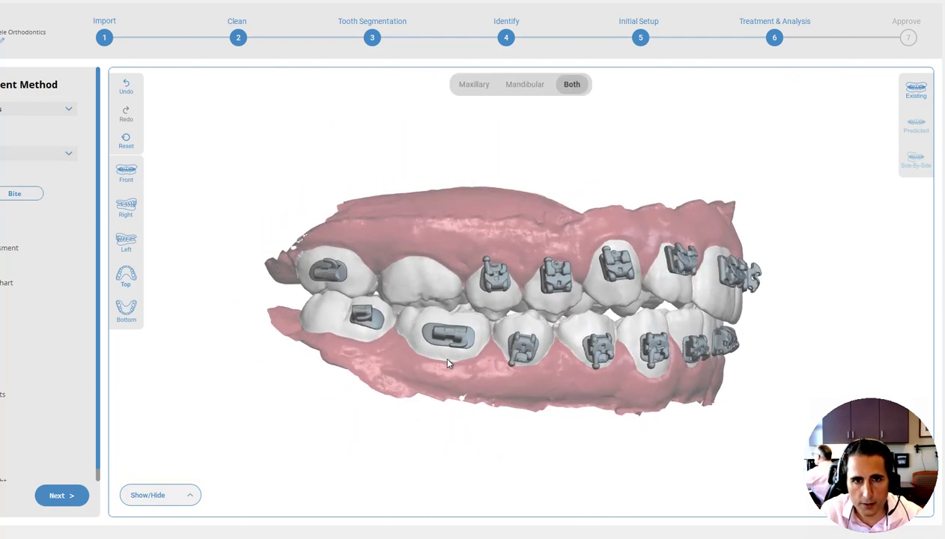
left_click_drag(448, 359, 466, 367)
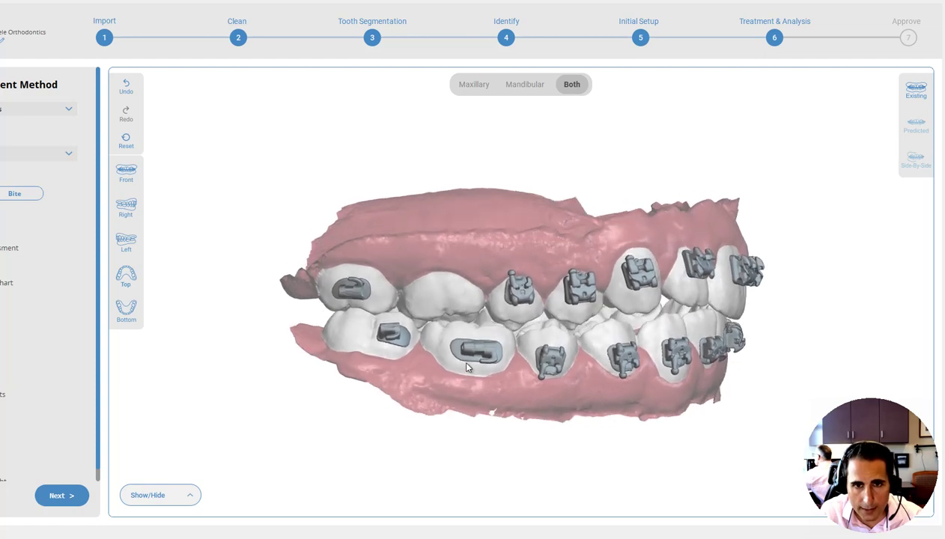
left_click_drag(471, 297, 488, 284)
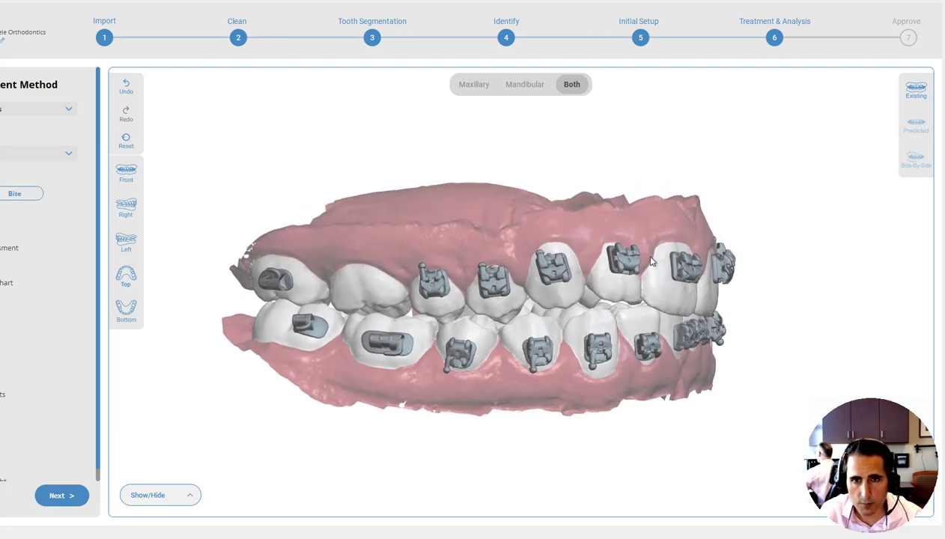
left_click_drag(501, 291, 314, 274)
left_click_drag(596, 272, 527, 497)
left_click_drag(572, 457, 608, 443)
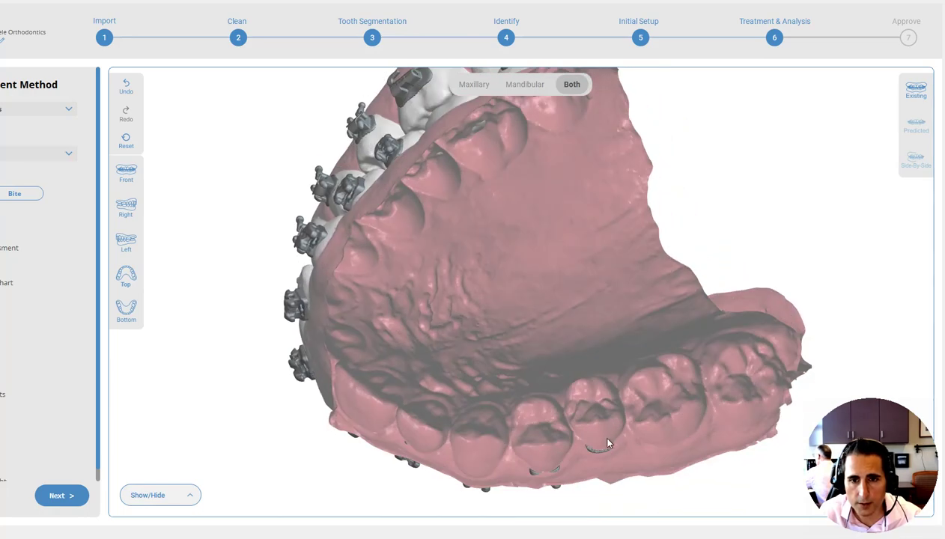
left_click_drag(560, 467, 378, 216)
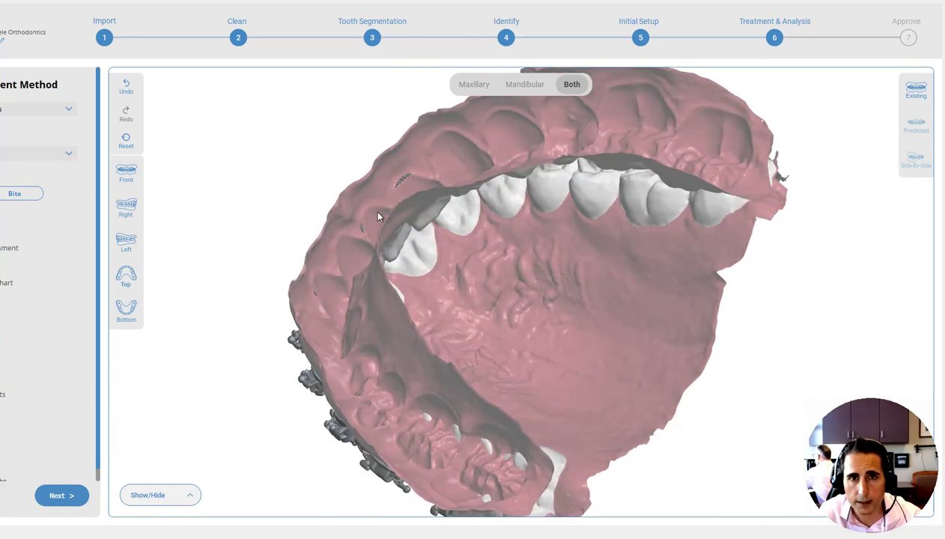
left_click_drag(403, 182, 611, 271)
Display the predicted setup with brackets hidden and examine the maxillary arch alone in occlusal view
left_click(904, 125)
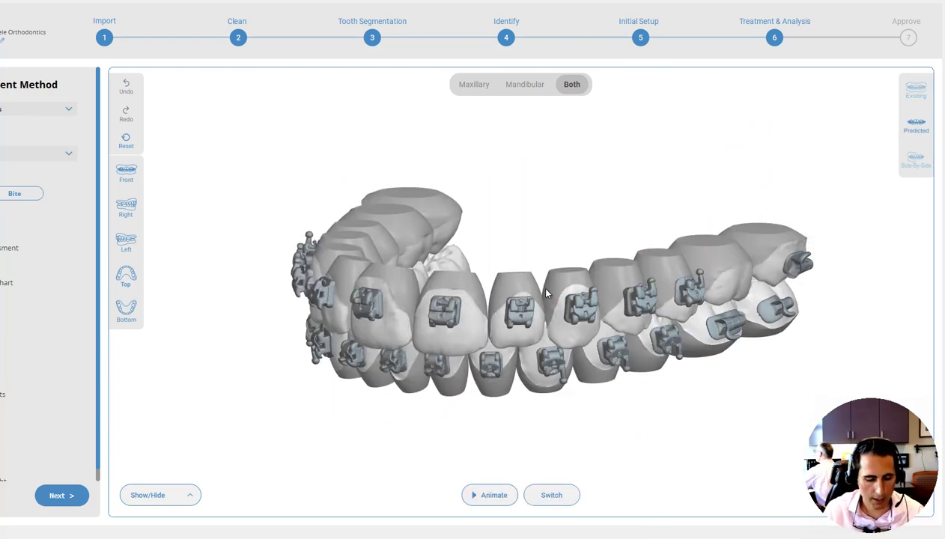
key("b")
key("u")
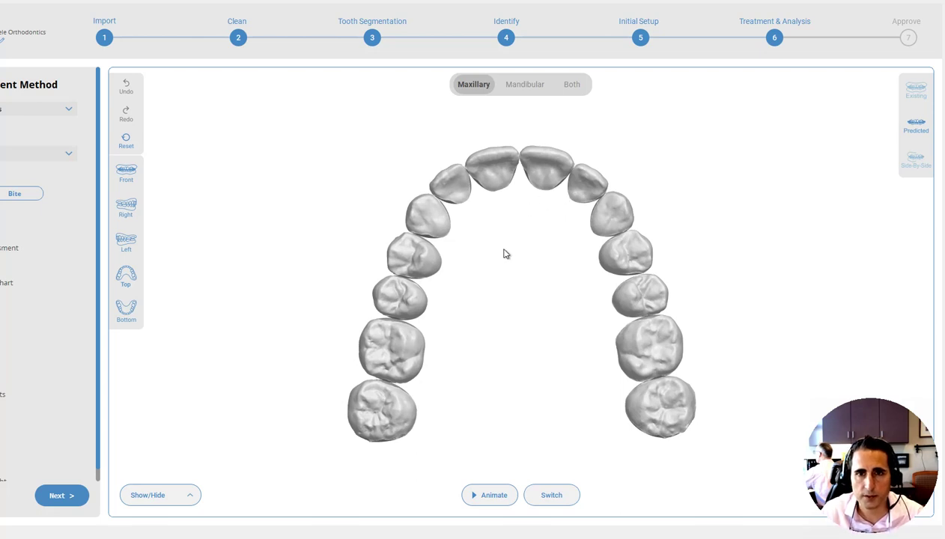
left_click(399, 298)
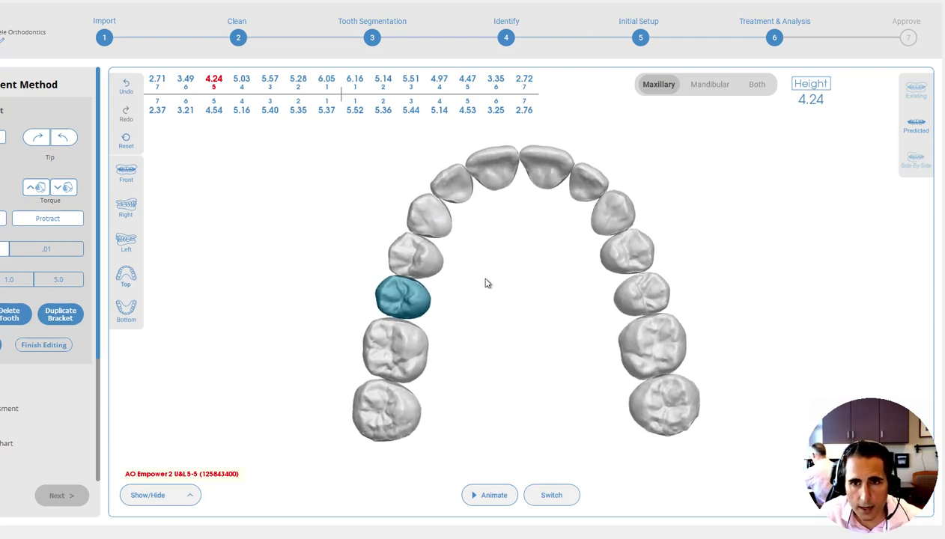
left_click_drag(516, 290, 498, 279)
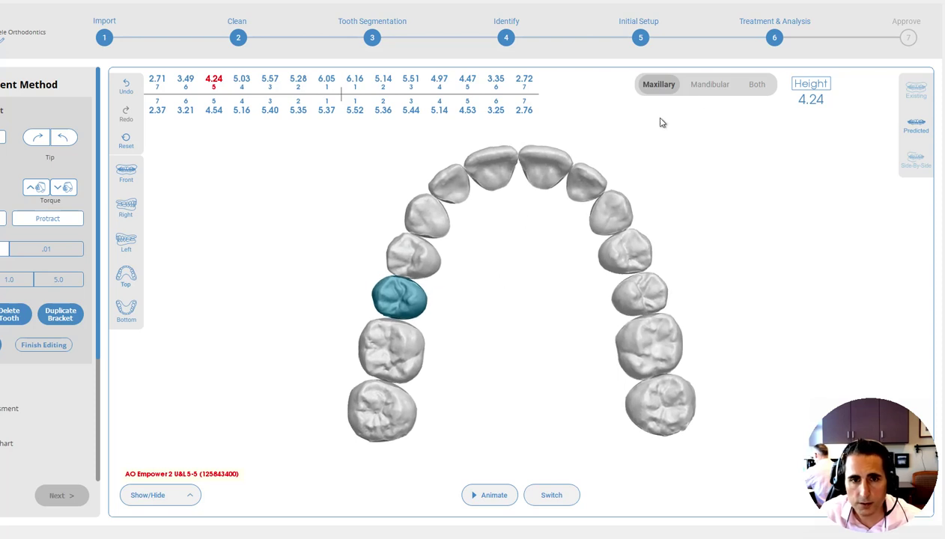
Show only the mandibular arch of the predicted setup and review its alignment from the occlusal side
left_click(708, 84)
left_click_drag(566, 236, 527, 380)
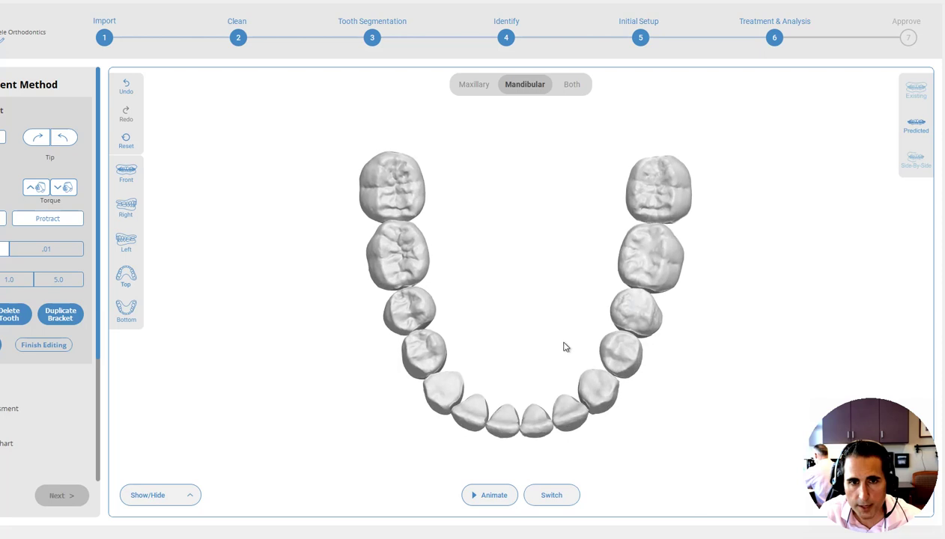
left_click_drag(600, 297, 552, 346)
left_click_drag(497, 349, 547, 370)
Fine-tune the lower left lateral incisor's bracket position in the predicted setup, bringing its height to 5.33
left_click(571, 434)
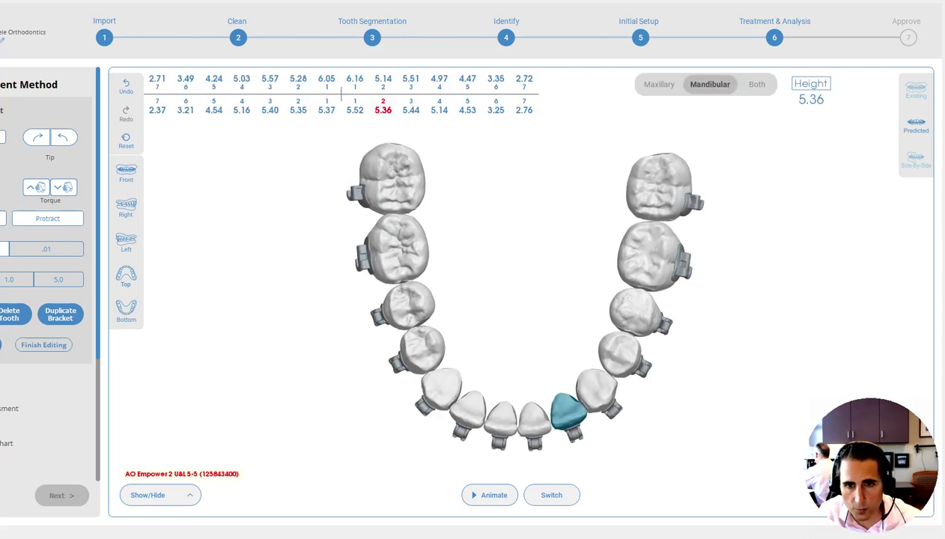
left_click(1, 138)
left_click(2, 137)
left_click_drag(539, 389, 543, 388)
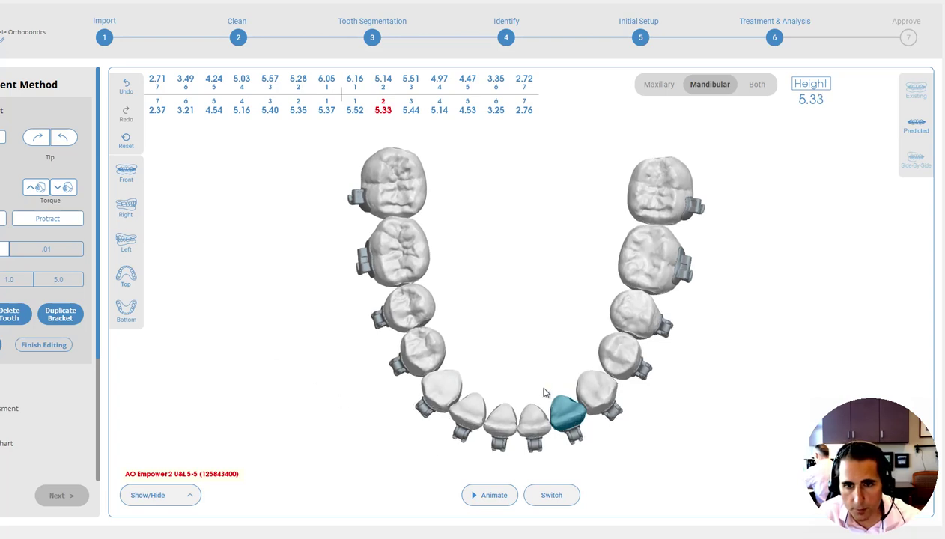
left_click(517, 370)
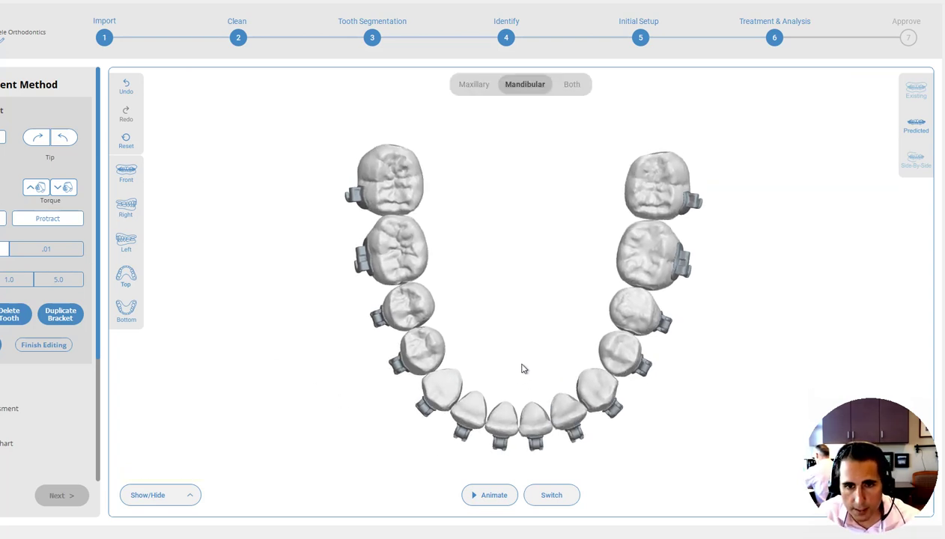
Hide the brackets and compare the existing and predicted mandibular arches by alternating between them in occlusal view
key("b")
left_click_drag(553, 361, 570, 379)
left_click(548, 500)
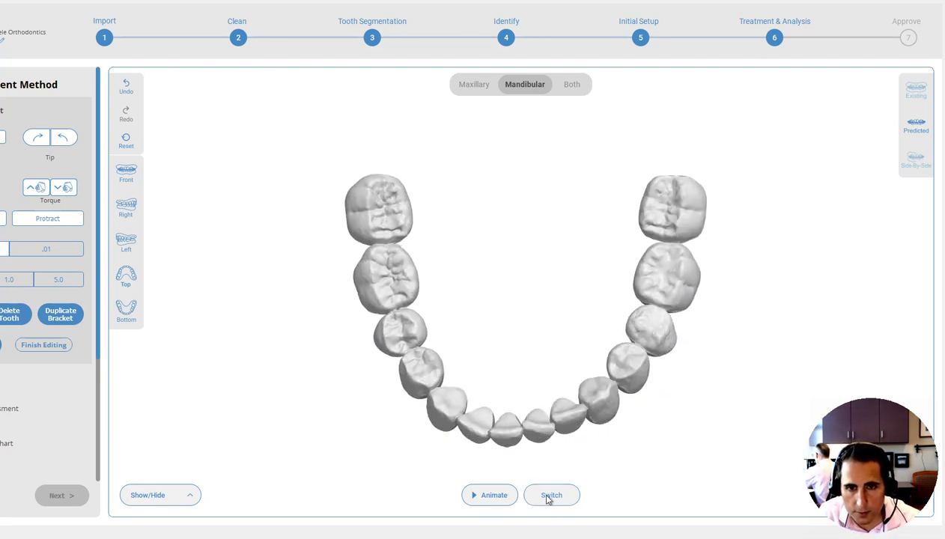
left_click(547, 496)
left_click(548, 491)
left_click(548, 492)
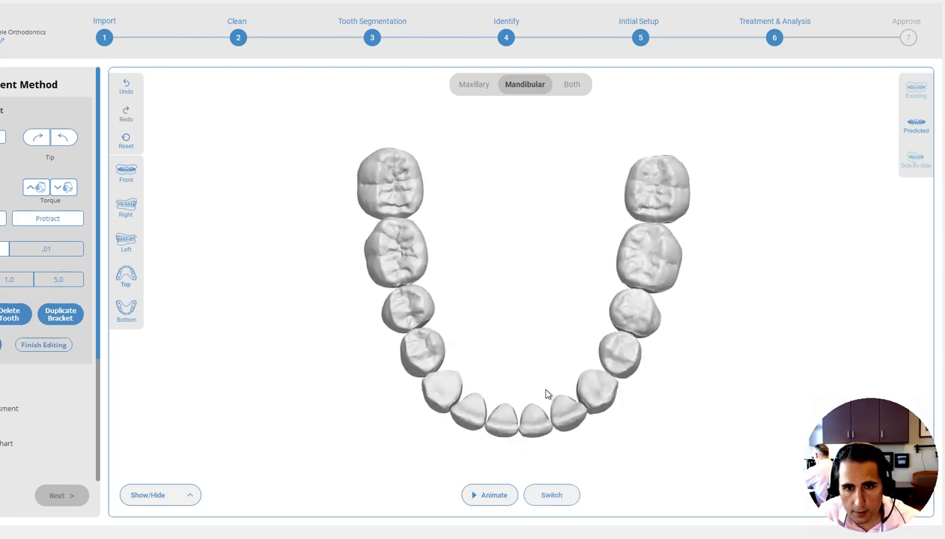
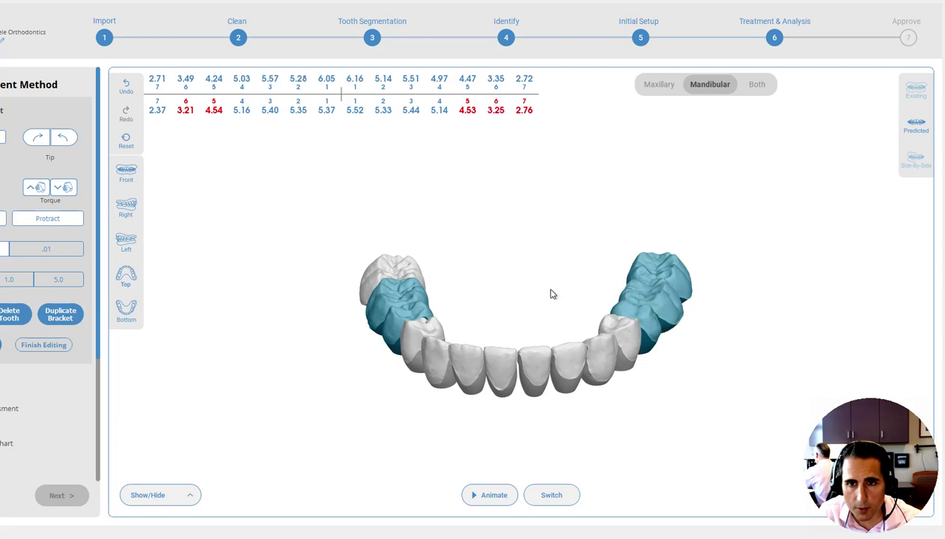
Add the lower right second molar to the selected lower posterior teeth and bring their heights to 2.07, 2.96, 4.31 right and 4.26, 2.94, 2.49 left
left_click(411, 274)
key("Down")
key("Down")
key("Down")
key("Down")
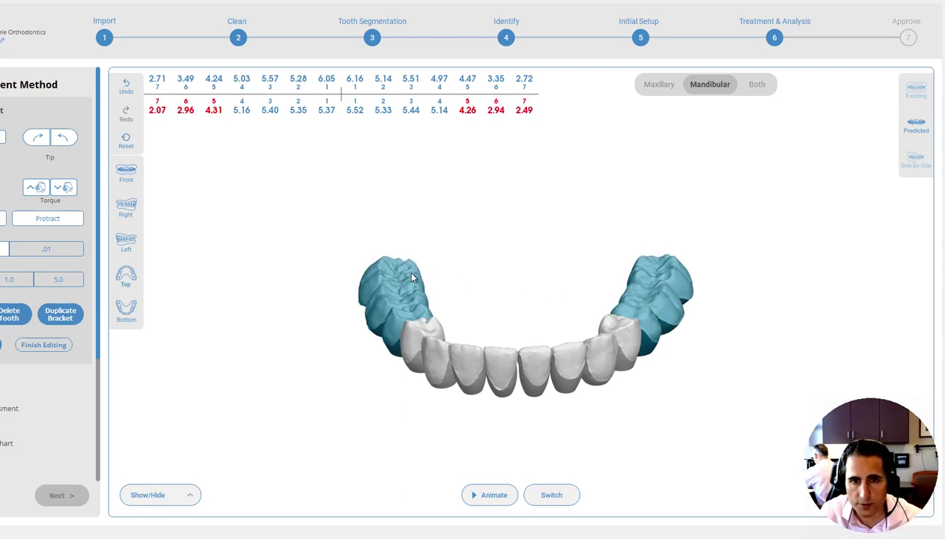
Include both lower first premolars in the selection and reduce the group's bracket heights, bringing the first premolars to 5.05 right and 5.06 left
left_click(433, 344)
left_click(619, 337)
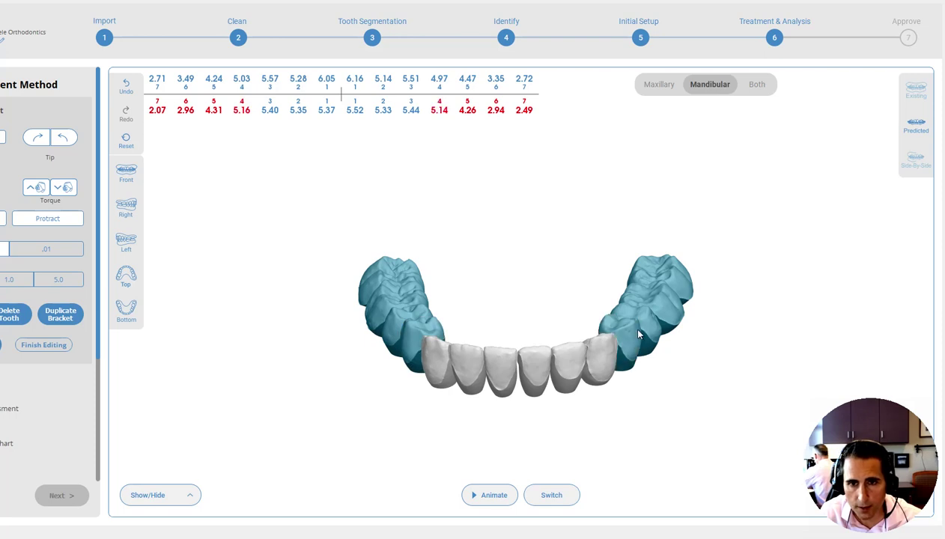
key("Up")
key("Up")
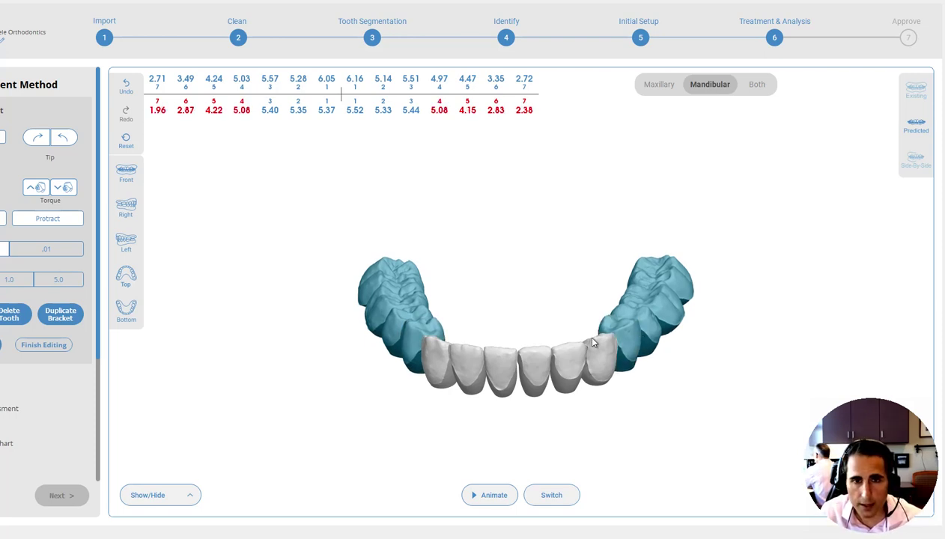
key("Up")
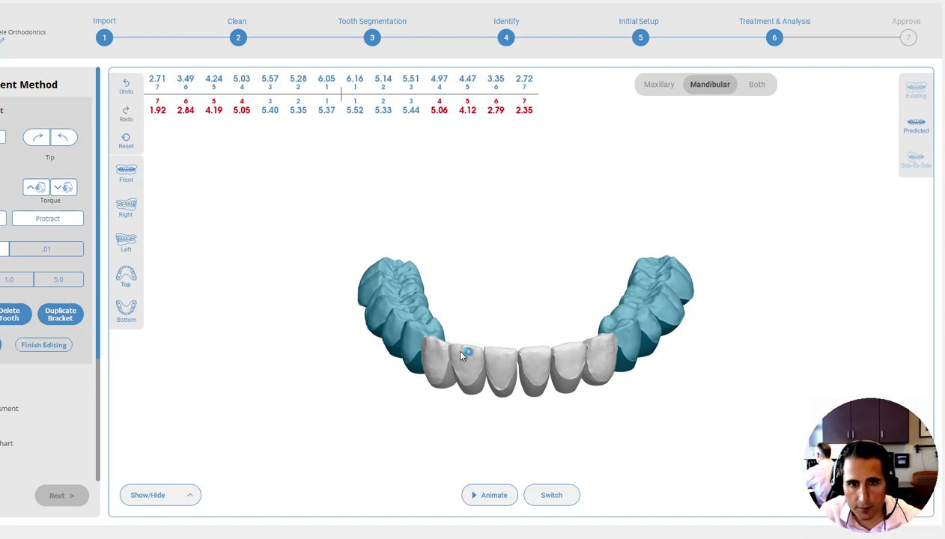
Select only the two lower first premolars and bring their bracket heights to 4.79 on the right and 4.85 on the left
left_click(424, 345)
left_click(633, 345, "ctrl")
key("Up")
key("Up")
key("Up")
key("Up")
With the brackets shown, bring the lower right first molar's height to 2.62 and the adjacent second premolar's to 4.00
left_click_drag(635, 347, 550, 339)
left_click_drag(417, 348, 428, 374)
left_click(396, 339)
mouse_move(453, 340)
left_mouse_down()
mouse_move(470, 364)
mouse_move(469, 349)
mouse_move(373, 338)
mouse_move(461, 340)
left_mouse_up()
left_click(375, 342)
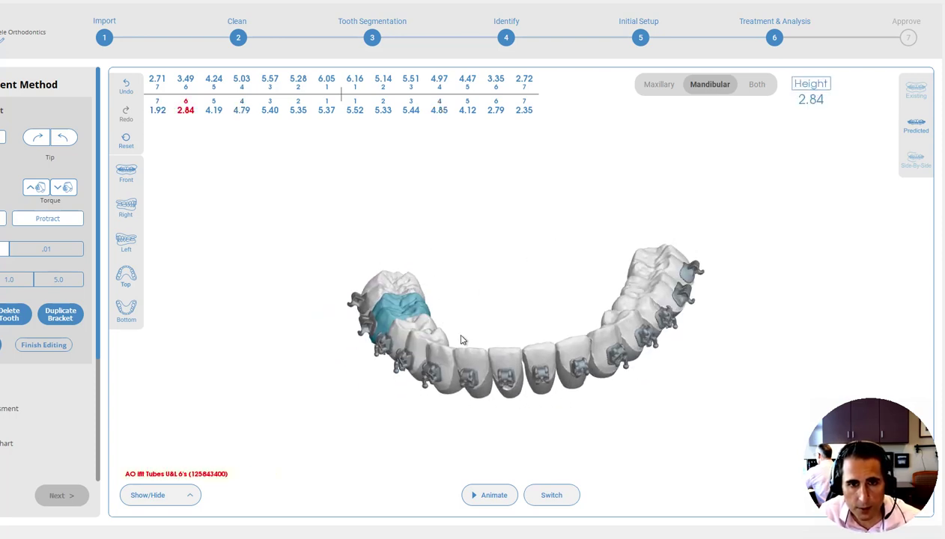
left_click(382, 347, "ctrl")
key("Down")
key("Down")
key("Down")
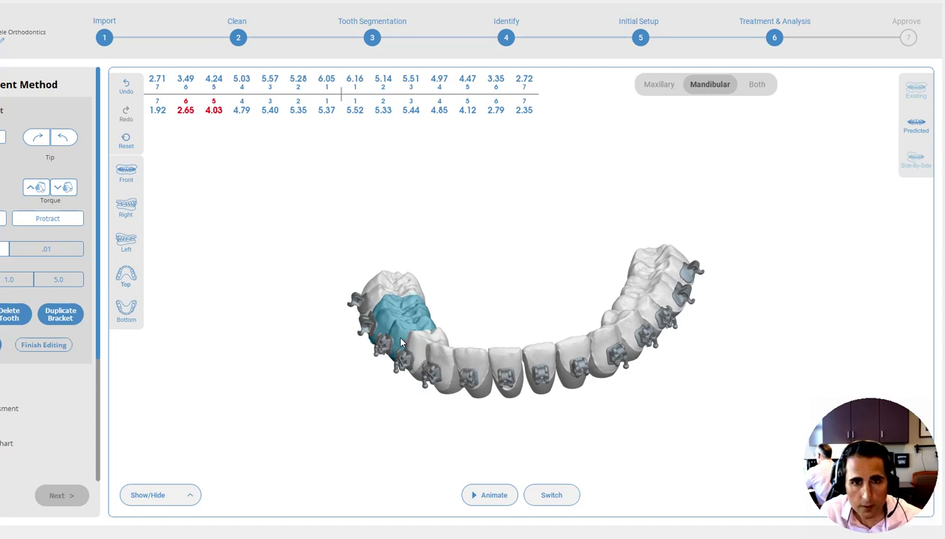
left_click_drag(442, 363, 419, 365)
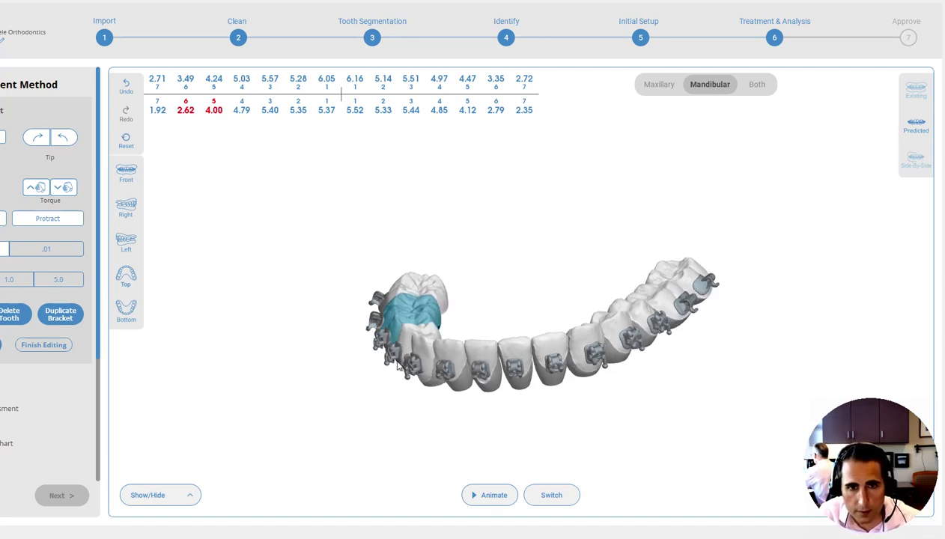
left_click(397, 362)
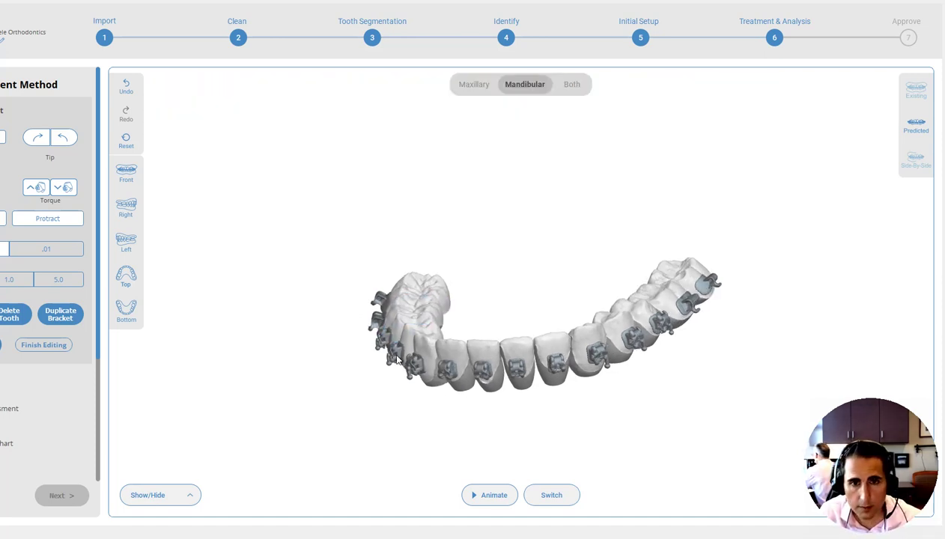
Bring the lower right first premolar's bracket height to 4.61
left_click(397, 360)
key("Down")
key("Down")
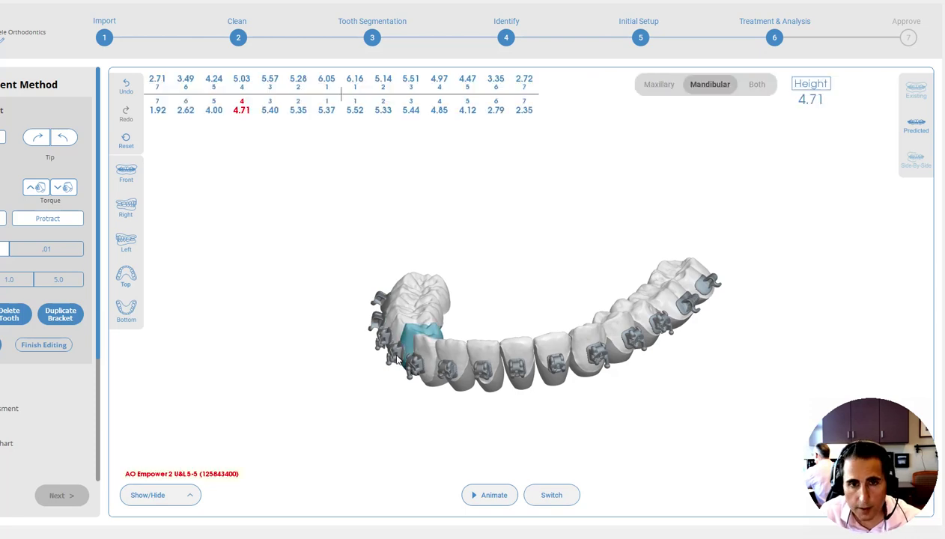
left_click_drag(421, 353, 445, 354)
scroll(482, 393, "up", 3)
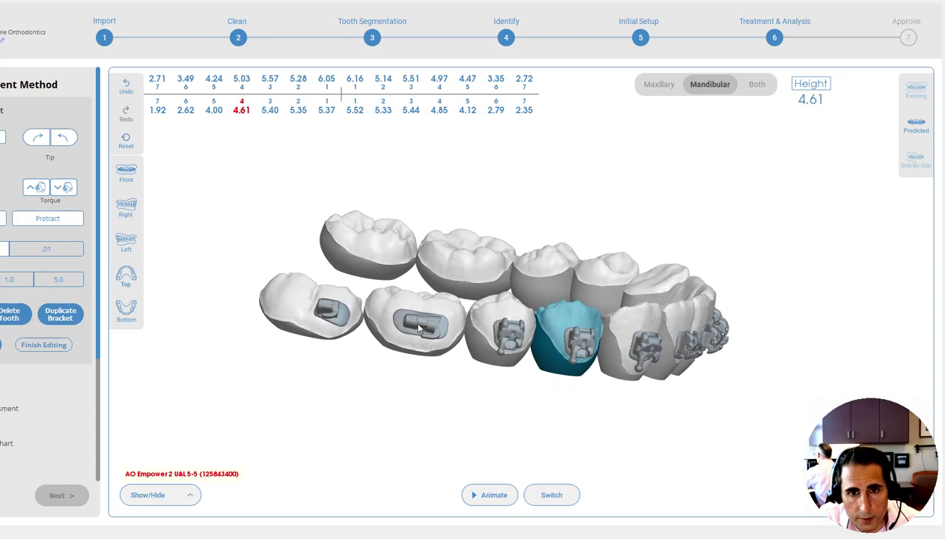
Adjust the lower right first molar's bracket height to 2.73, checking it from the buccal side
left_click_drag(444, 292, 442, 301)
key("Down")
key("Down")
key("Down")
left_click_drag(582, 349, 390, 348)
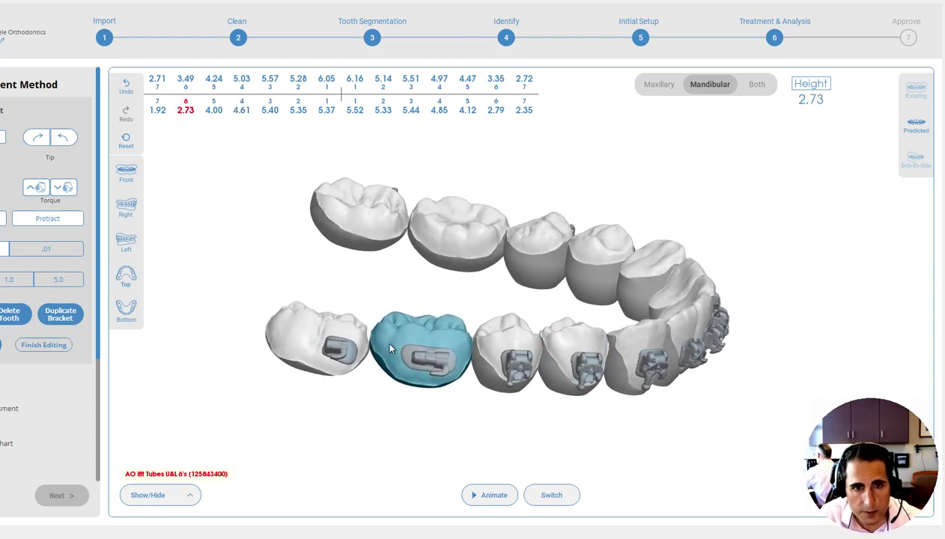
Raise the lower right second molar's bracket height to 2.57 and check its level against the neighbouring molar
left_click(345, 358)
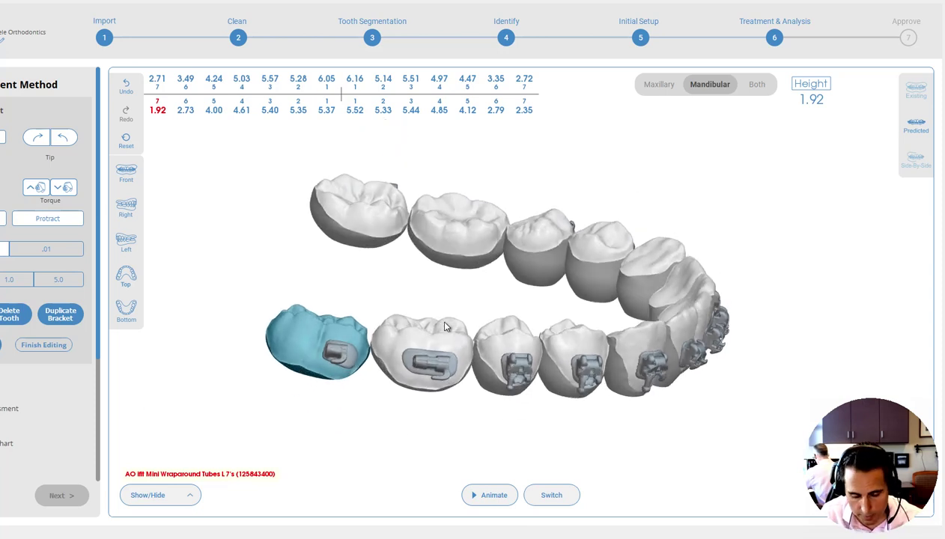
key("Up")
key("Up")
left_click_drag(493, 354, 388, 394)
scroll(447, 352, "up", 1)
left_click_drag(447, 356, 482, 333)
key("Up")
key("Up")
key("Up")
key("Up")
left_click_drag(481, 333, 668, 197)
Show only the maxillary arch without brackets and bring the first premolars' heights to 4.63 right and 4.60 left
left_click(660, 86)
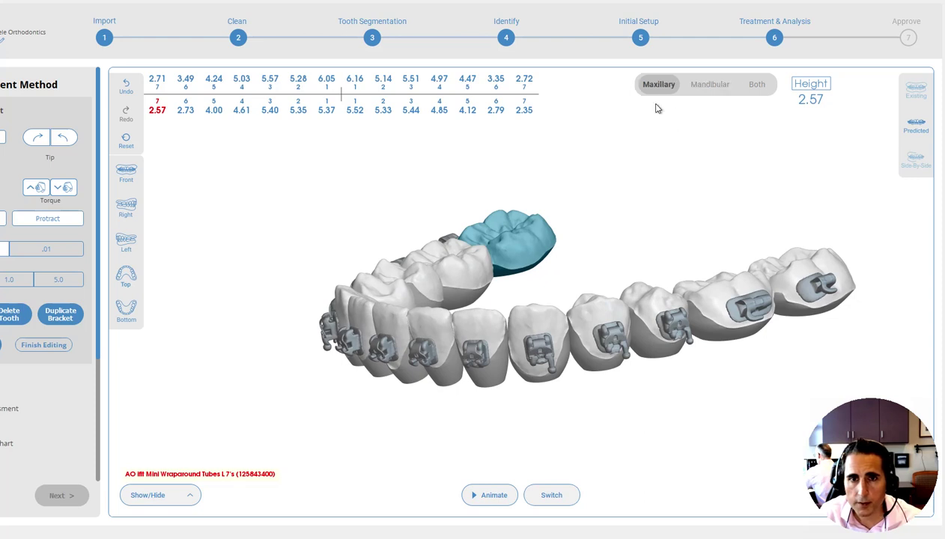
left_click_drag(506, 222, 500, 358)
left_click_drag(543, 268, 636, 264)
left_click(482, 275)
left_click(635, 267, "ctrl")
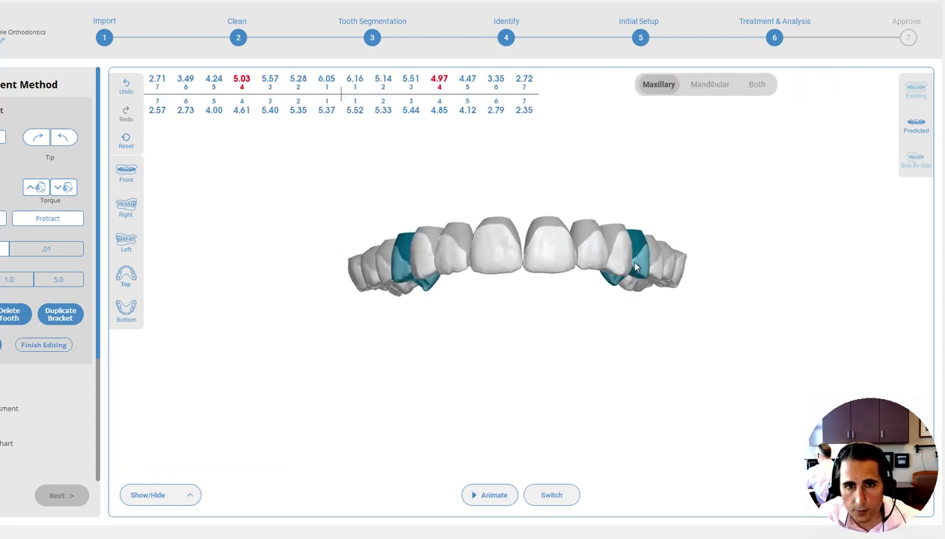
key("Up")
key("Up")
key("Up")
key("Up")
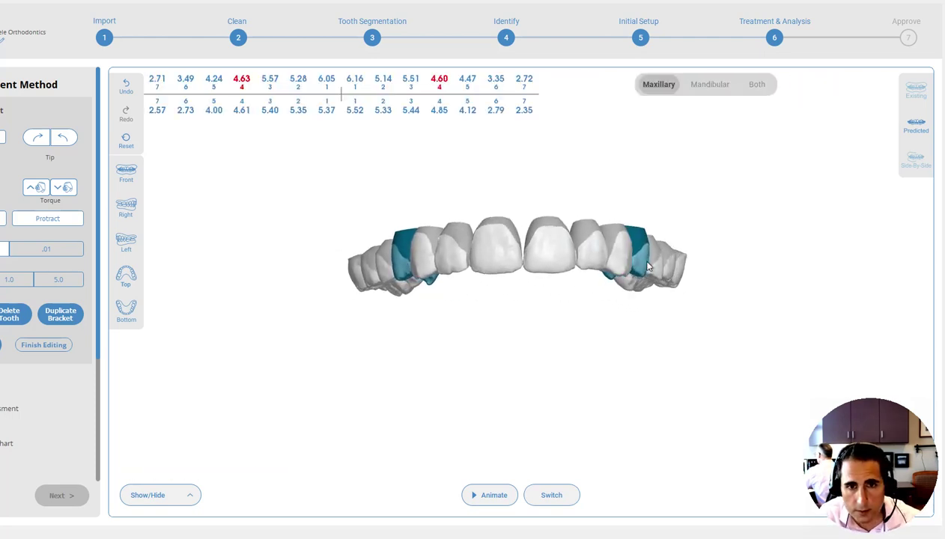
Select both upper second premolars and fine-tune their bracket heights to 4.16 on the right and 4.41 on the left
mouse_move(648, 267)
left_mouse_down()
mouse_move(578, 237)
mouse_move(638, 253)
left_mouse_up()
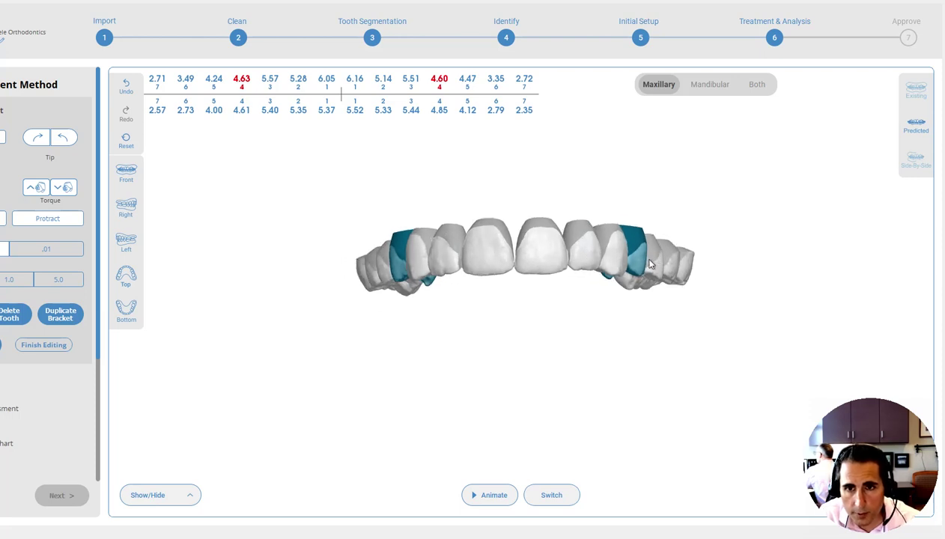
left_click(650, 263)
left_click(386, 274, "ctrl")
left_click_drag(404, 265, 445, 236)
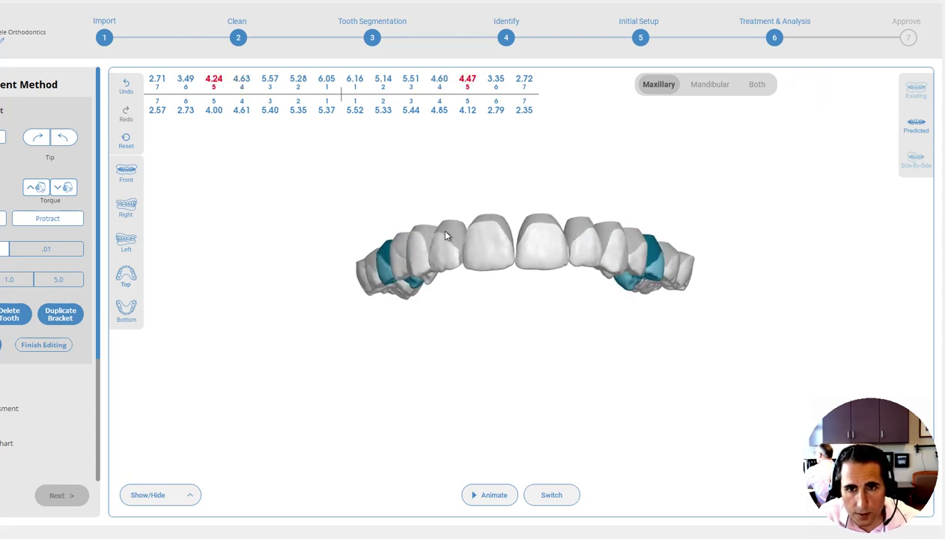
key("Up")
key("Up")
key("Up")
key("Up")
key("Up")
key("Up")
key("Down")
key("Down")
key("Up")
key("Up")
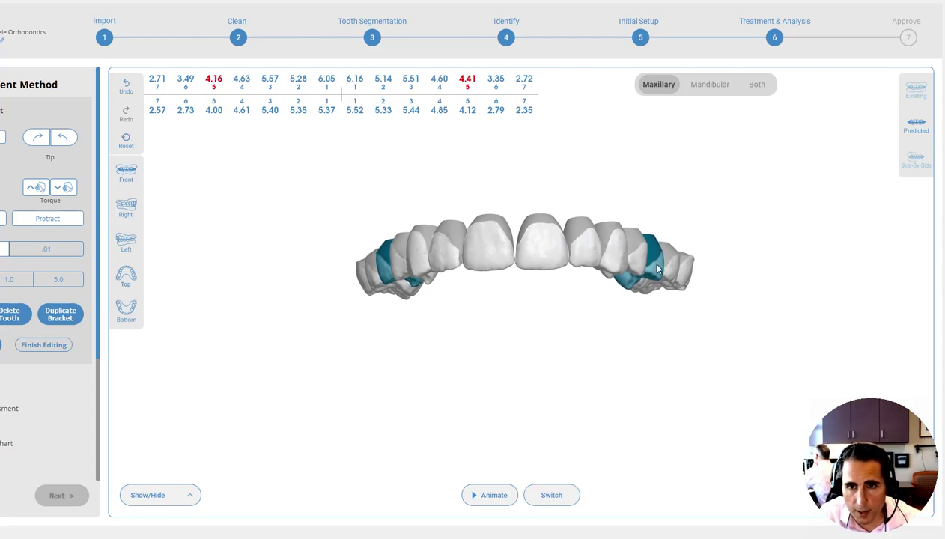
Adjust the upper left second premolar alone, bringing its bracket height to 4.09
left_click(659, 265)
key("Down")
key("Down")
key("Down")
key("Down")
key("Down")
key("Down")
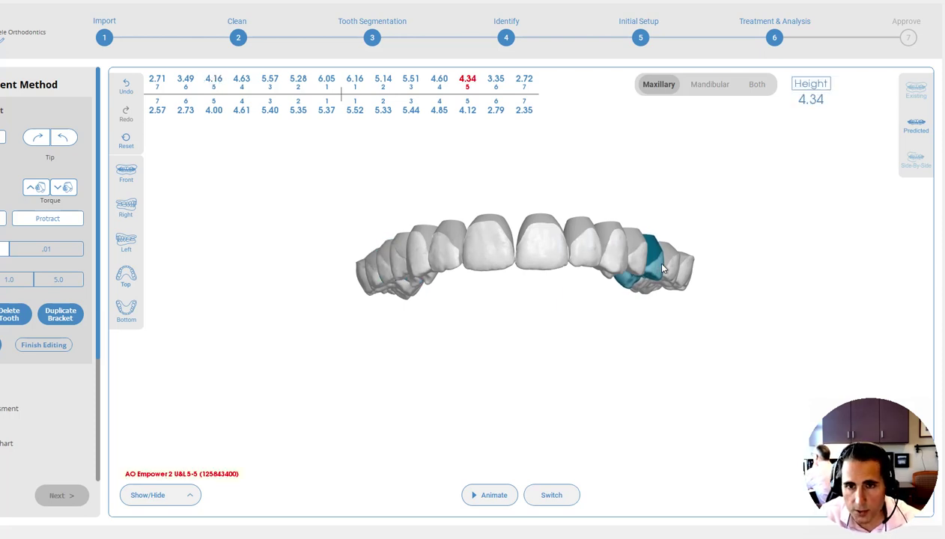
key("Down")
key("Down")
key("Down")
key("Down")
key("Down")
key("Down")
key("Down")
key("Down")
key("Down")
Bring the upper right first molar's bracket height to 3.32
left_click_drag(531, 223, 520, 299)
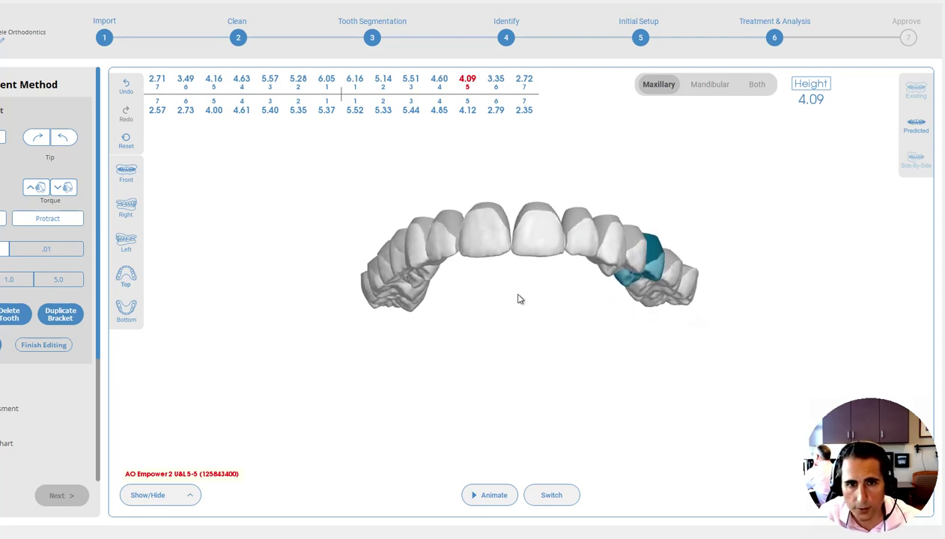
left_click(379, 287)
key("Up")
key("Up")
key("Up")
key("Up")
key("Up")
key("Up")
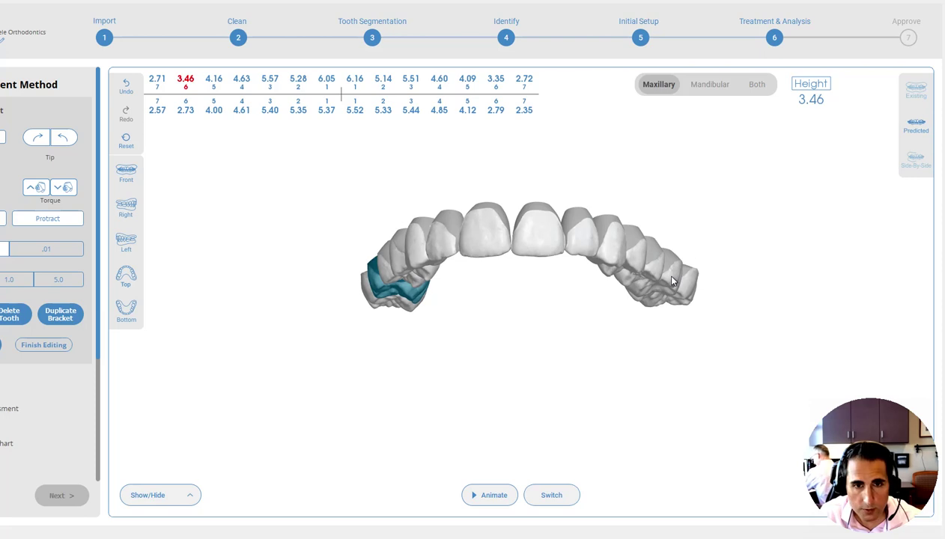
Adjust the upper right second molar's bracket height to 2.60
left_click(368, 299)
key("Up")
key("Up")
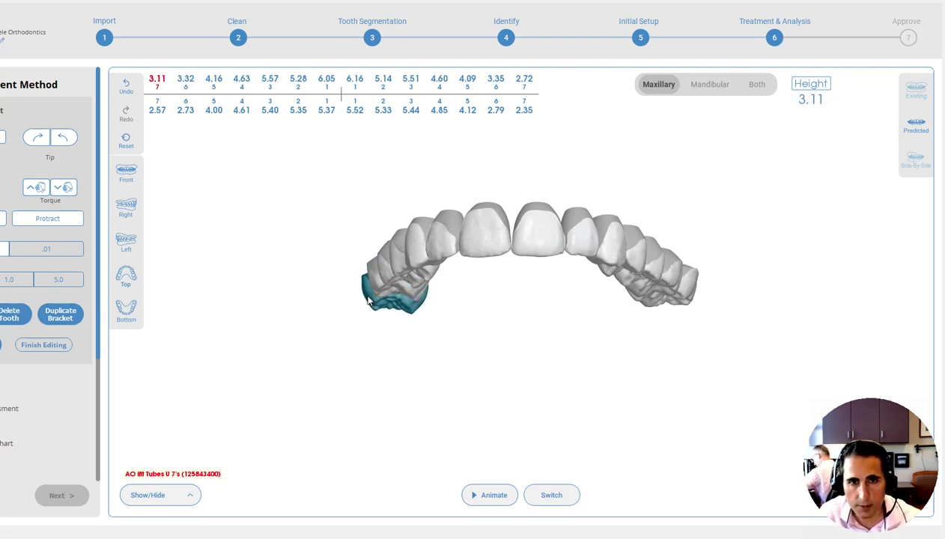
key("Down")
key("Down")
key("Down")
key("Down")
key("Down")
key("Down")
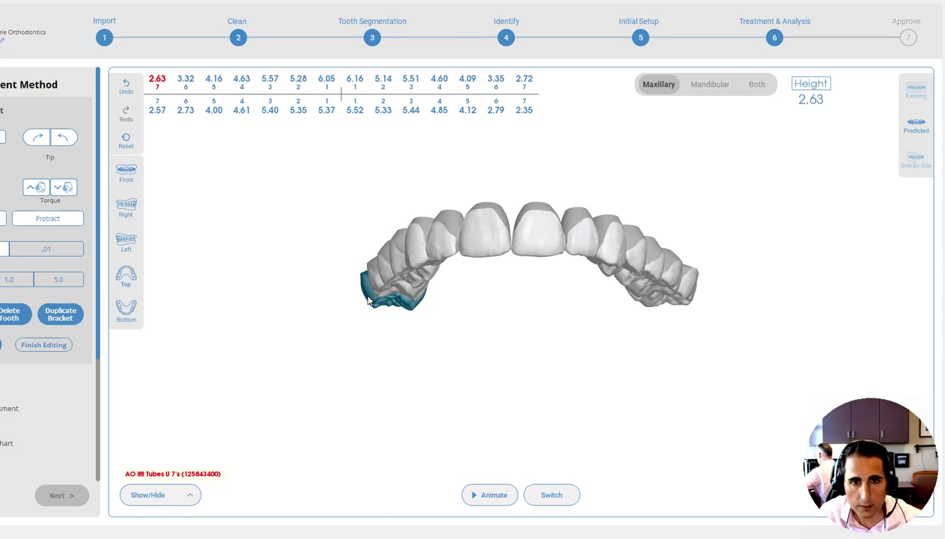
Examine the maxillary arch from the occlusal and front sides, alternating between the existing and predicted tooth positions
left_click_drag(483, 251, 499, 199)
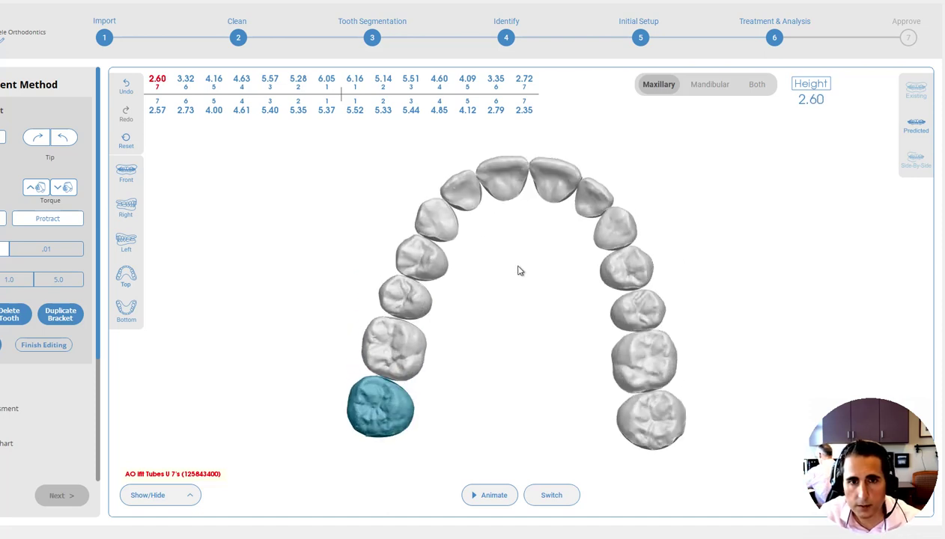
left_click_drag(513, 268, 511, 265)
left_click(418, 263)
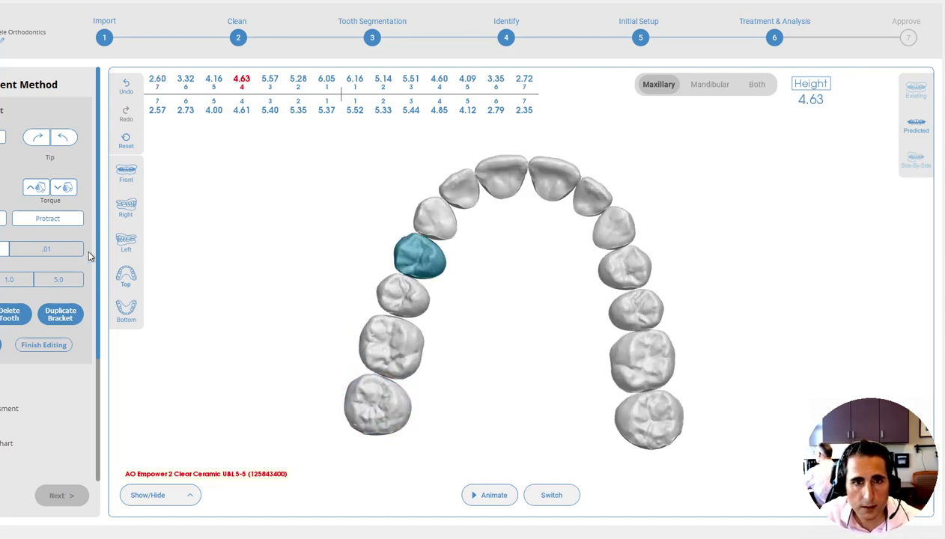
left_click_drag(620, 264, 612, 263)
left_click_drag(532, 256, 522, 355)
left_click_drag(510, 266, 649, 290)
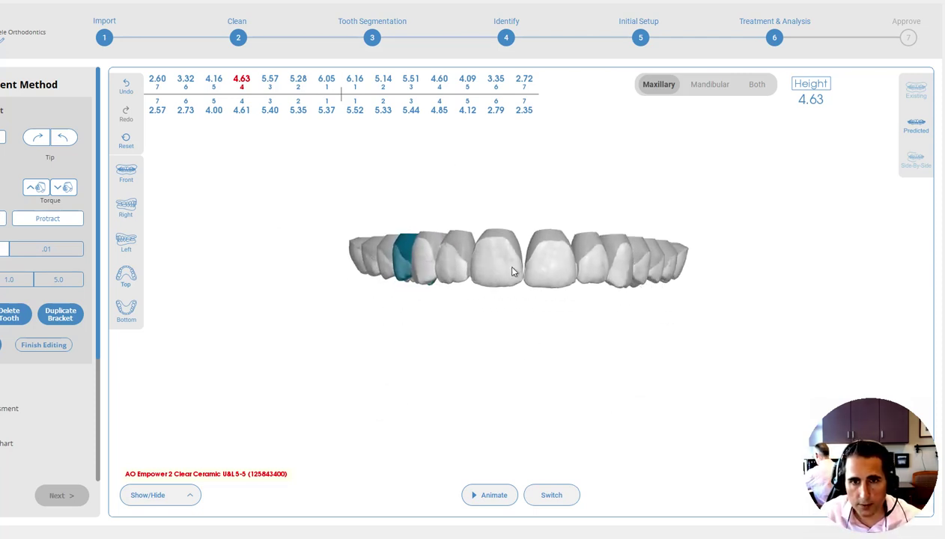
left_click(551, 495)
left_click(551, 495)
left_click(550, 496)
left_click(551, 495)
left_click(551, 495)
left_click(551, 495)
Adjust the upper central incisors' bracket heights to 6.26 on the left and 6.39 on the right
left_click(532, 278)
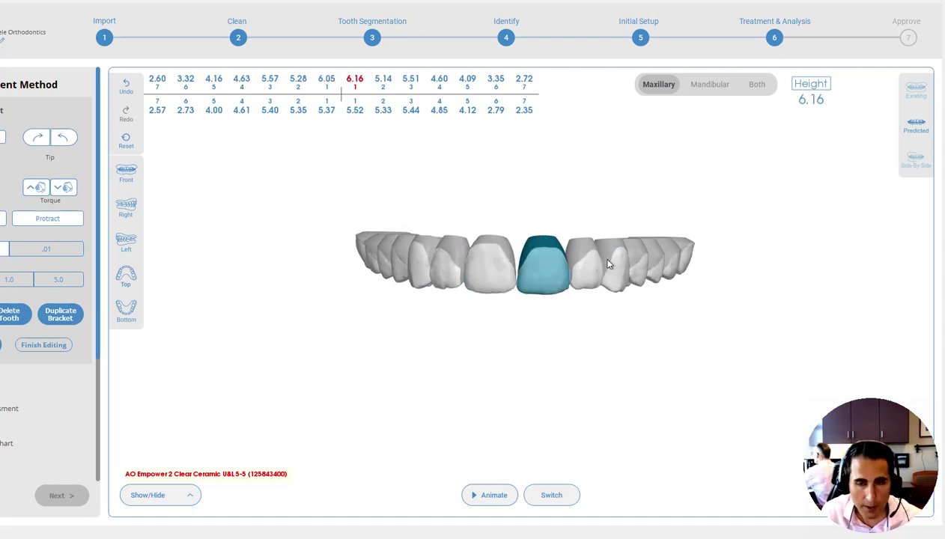
key("Down")
left_click(511, 274)
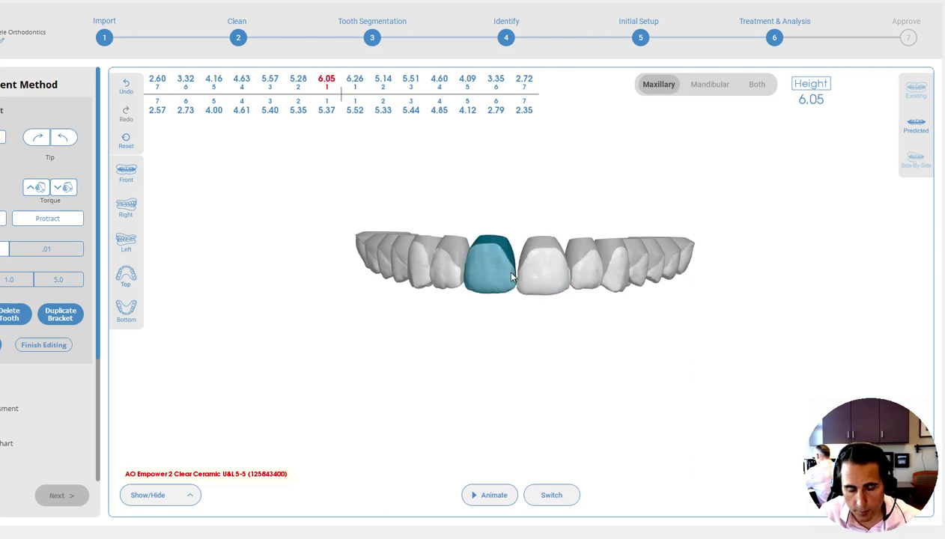
key("Up")
key("Up")
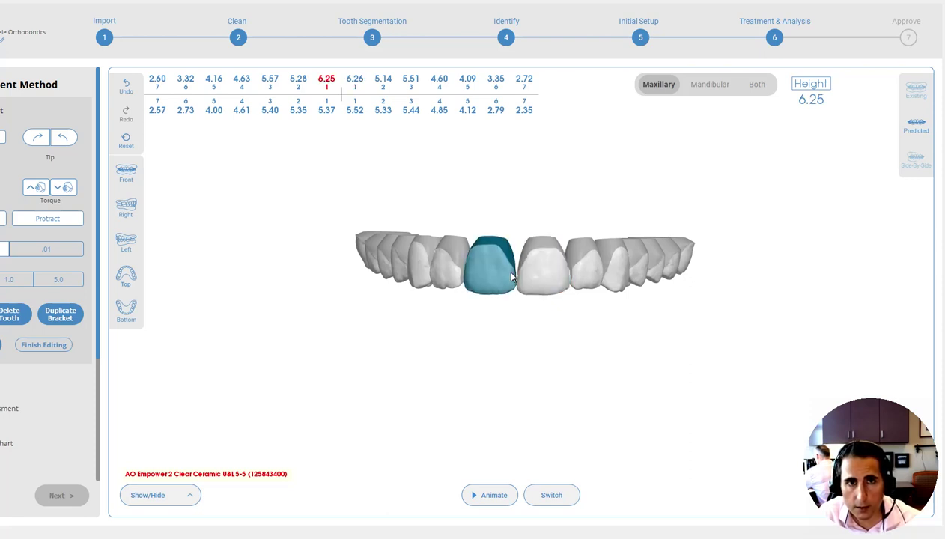
key("Up")
key("Up")
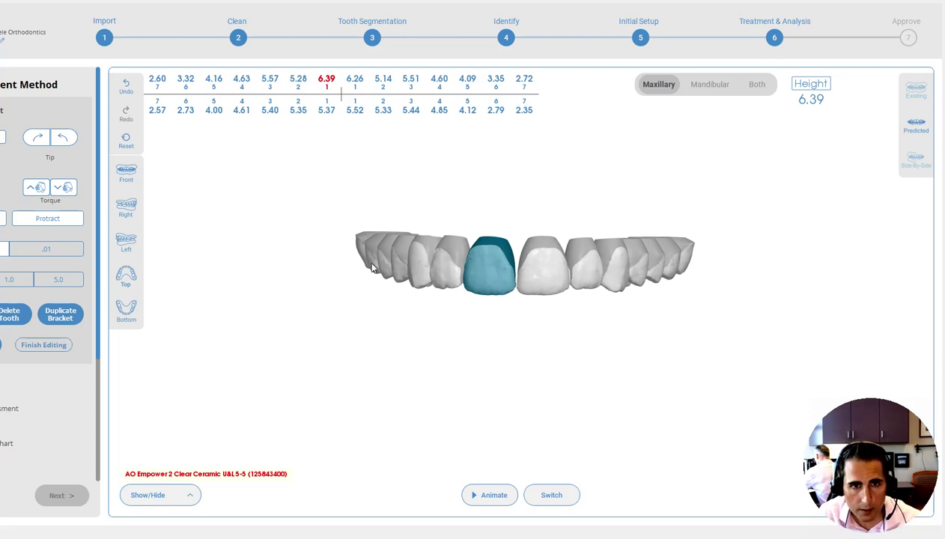
Select the upper right teeth from central incisor to second molar and shift them together toward the midline
left_click(360, 255, "shift")
key("Right")
key("Right")
key("Right")
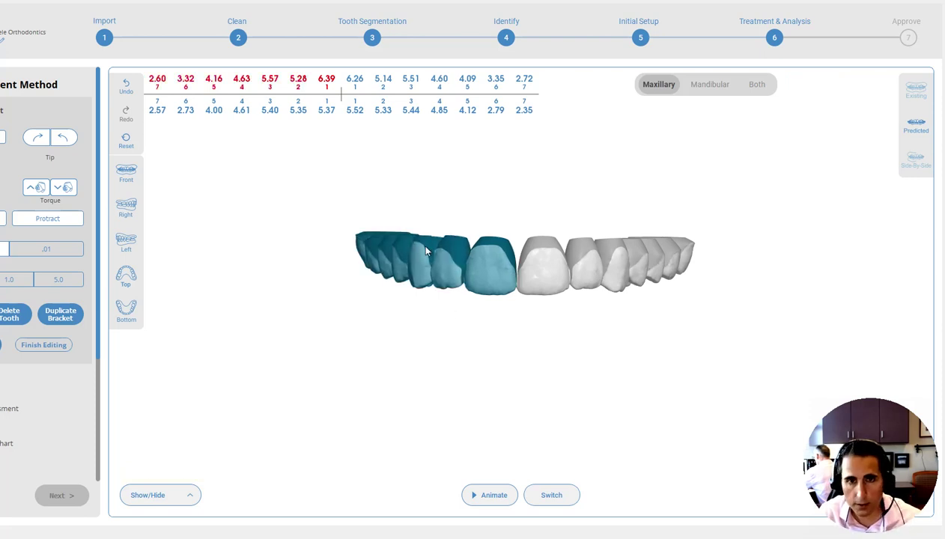
left_click(511, 322)
Compare the existing and predicted maxillary arches from several angles by alternating between them
left_click(556, 497)
left_click(556, 497)
left_click_drag(515, 317, 605, 283)
left_click_drag(622, 219, 525, 320)
left_click_drag(487, 268, 475, 254)
left_click(561, 500)
left_click(557, 502)
Fine-tune the upper right lateral incisor to a bracket height of 5.31 and compare it with its existing position
mouse_move(517, 280)
left_mouse_down()
mouse_move(519, 257)
mouse_move(569, 261)
mouse_move(544, 292)
mouse_move(543, 268)
mouse_move(525, 289)
left_mouse_up()
left_click(525, 289)
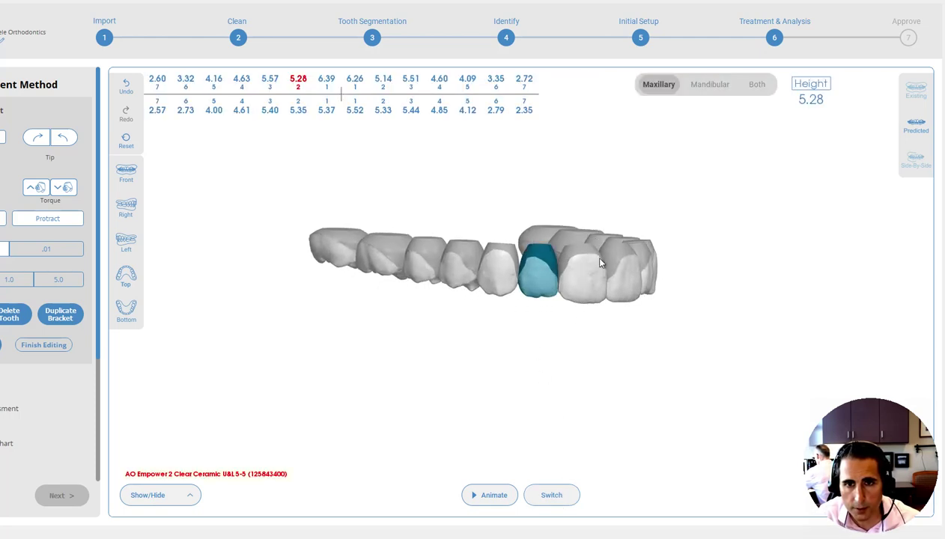
left_click(556, 501)
left_click(557, 500)
left_click(555, 499)
left_click(555, 501)
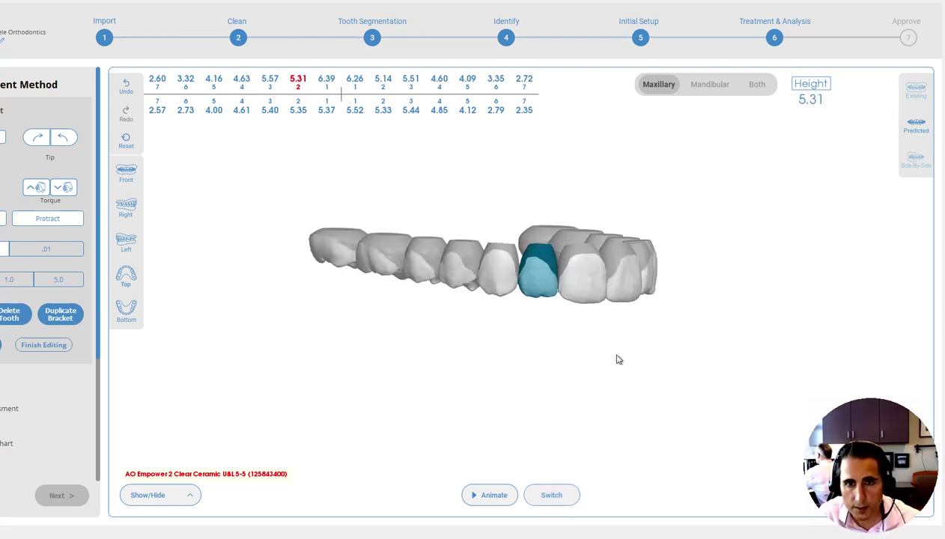
Check the adjusted upper anterior teeth from the front by alternating between the existing and predicted maxillary arches
left_click(565, 500)
left_click(565, 500)
left_click_drag(572, 272, 503, 258)
left_click_drag(565, 316, 519, 277)
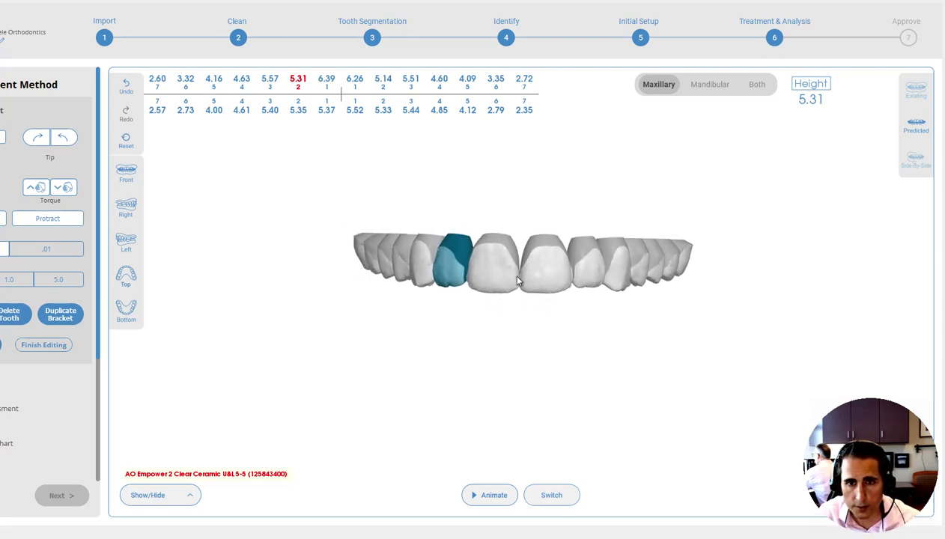
left_click(555, 501)
left_click(556, 501)
left_click(555, 502)
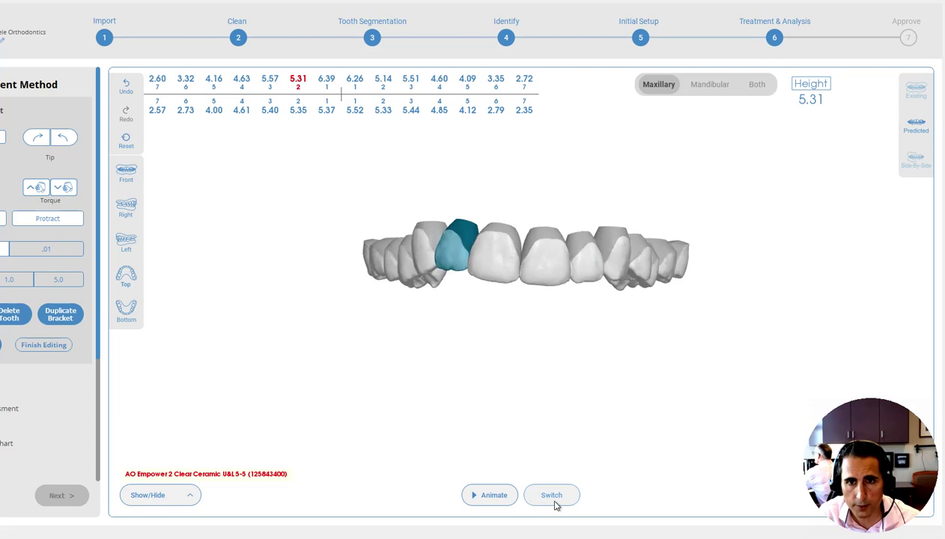
Compare the existing and predicted maxillary arches, and set the upper left second premolar's bracket height to 3.99
mouse_move(638, 339)
left_mouse_down()
mouse_move(628, 337)
mouse_move(629, 349)
left_mouse_up()
left_click(562, 495)
left_click(562, 495)
left_click(562, 495)
left_click_drag(545, 298, 757, 253)
key("Up")
key("Up")
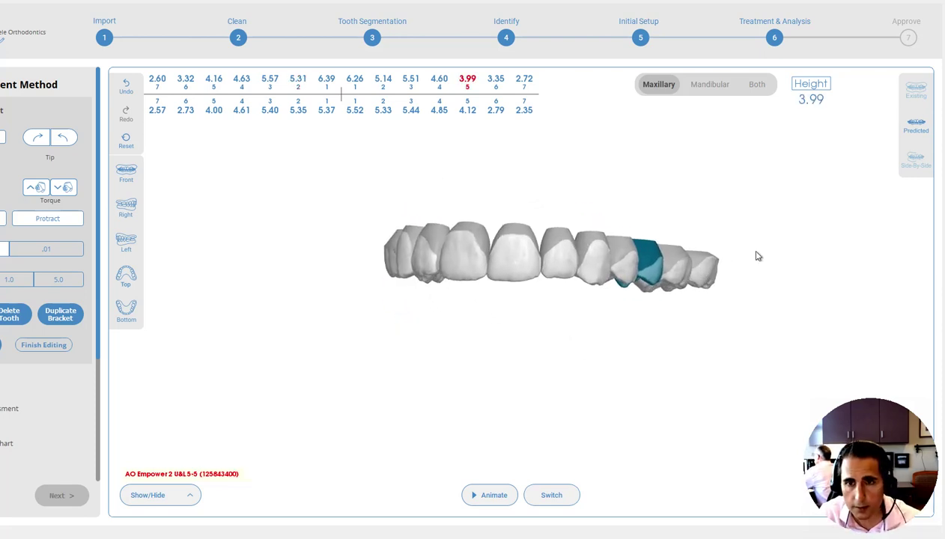
Set the upper left first molar's bracket height to 3.44 and check its level against the neighbouring teeth
left_click_drag(601, 249, 546, 291)
left_click_drag(606, 263, 754, 296)
key("Up")
key("Up")
key("Up")
key("Up")
key("Up")
key("Up")
key("Up")
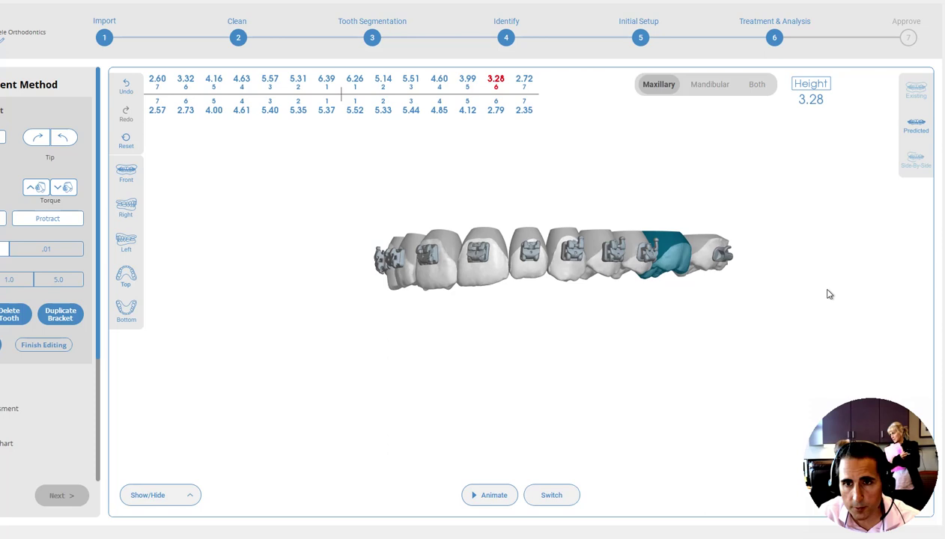
key("Up")
left_click_drag(829, 295, 572, 297)
left_click_drag(539, 263, 519, 265)
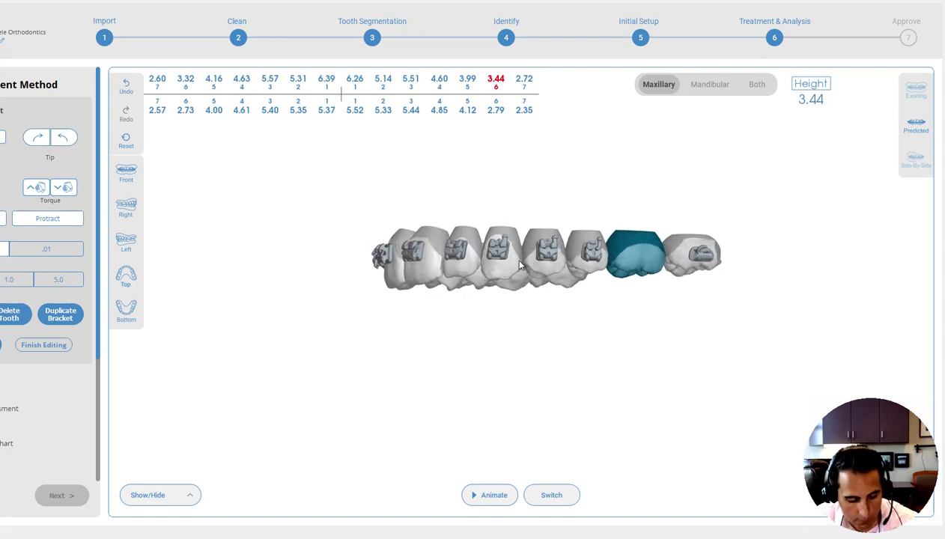
Set the upper right first premolar's bracket height to 4.58 and show the brackets
left_click_drag(524, 264, 629, 303)
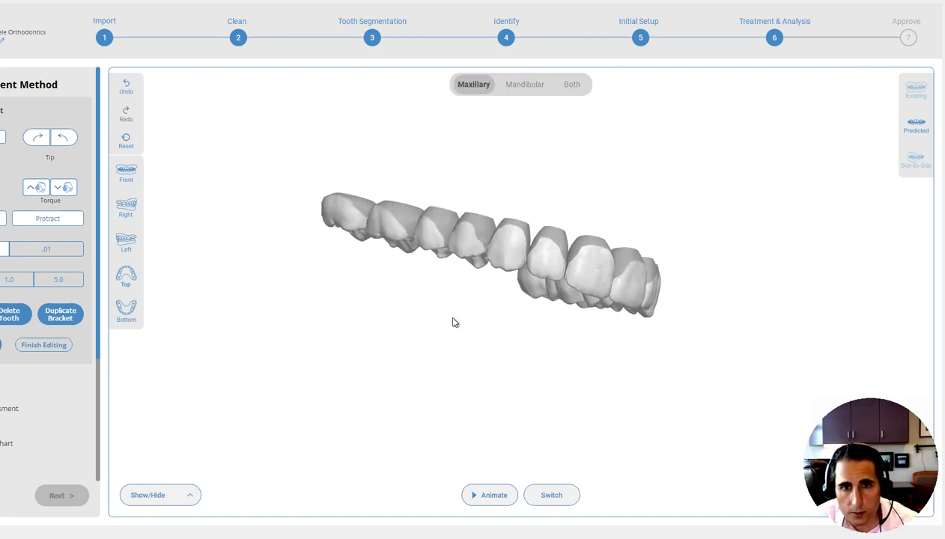
left_click_drag(452, 319, 556, 331)
left_click_drag(499, 237, 319, 216)
left_click(532, 277)
key("Up")
left_click_drag(416, 217, 552, 294)
key("b")
Show only the mandibular arch without brackets and repeatedly compare its existing and predicted tooth positions from the front
left_click(700, 85)
left_click_drag(565, 185, 588, 300)
key("b")
left_click_drag(527, 334, 535, 333)
left_click_drag(470, 257, 572, 451)
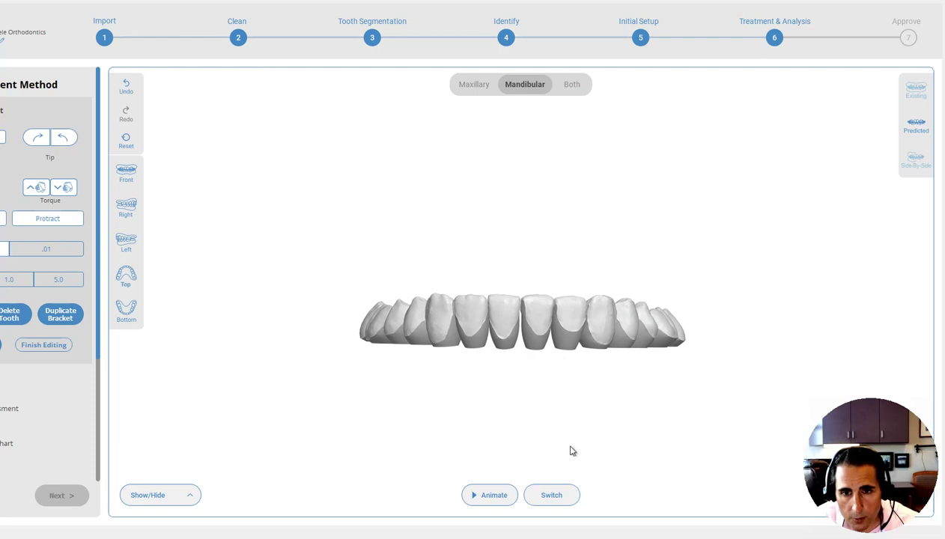
left_click(559, 496)
left_click(559, 496)
left_click(557, 495)
left_click(558, 494)
left_click(557, 493)
left_click(559, 493)
left_click(559, 492)
left_click(560, 490)
Select the lower right teeth from central incisor to second molar and compare their existing and predicted positions, with the roots shown
left_click(512, 328)
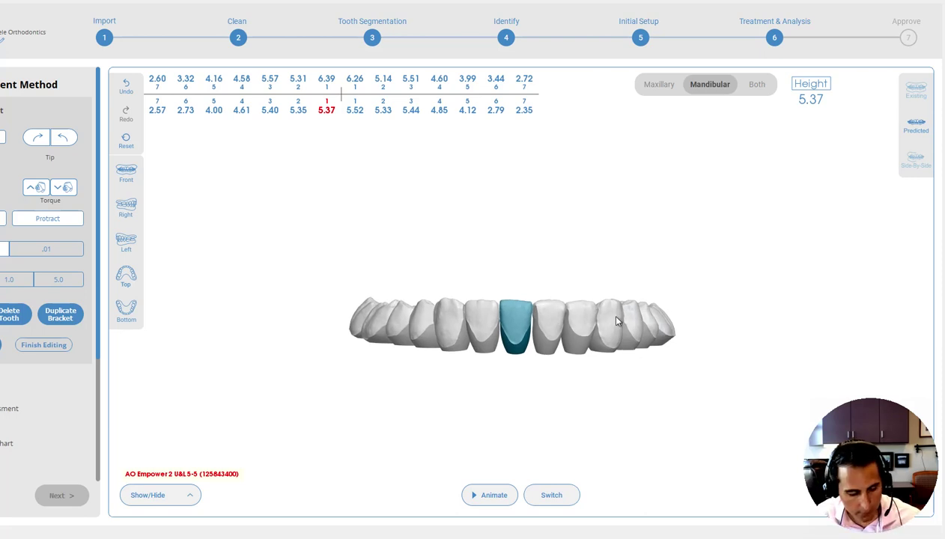
left_click_drag(599, 302, 388, 301)
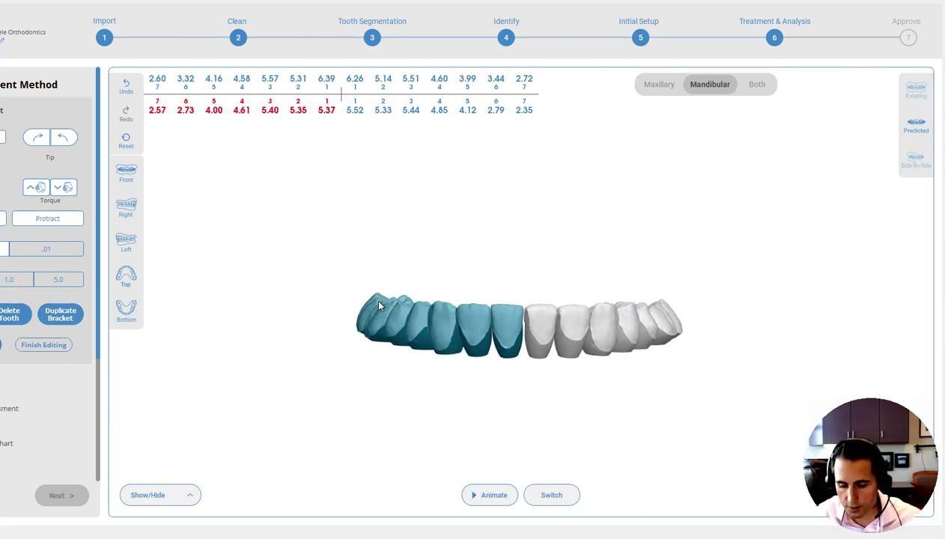
left_click_drag(450, 297, 438, 292)
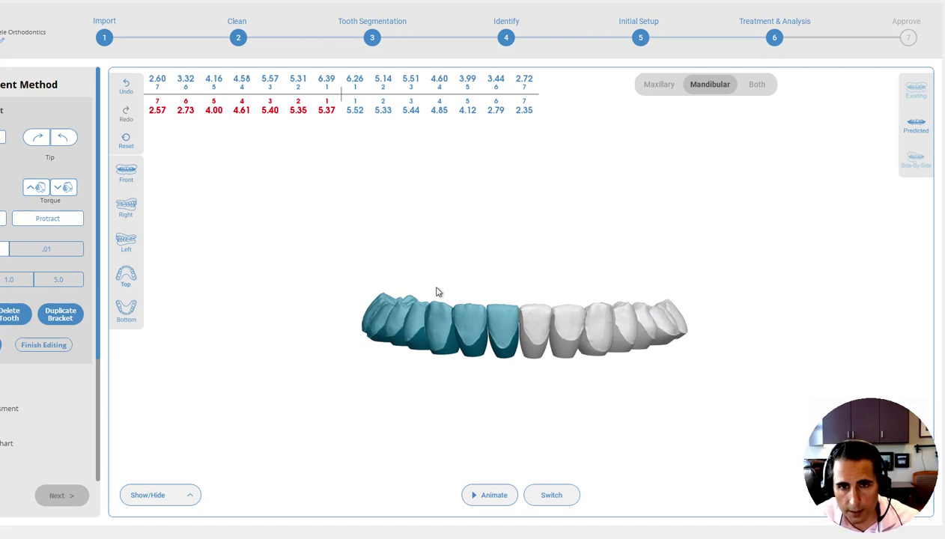
left_click(555, 499)
left_click(553, 496)
left_click(552, 494)
left_click(552, 492)
key("r")
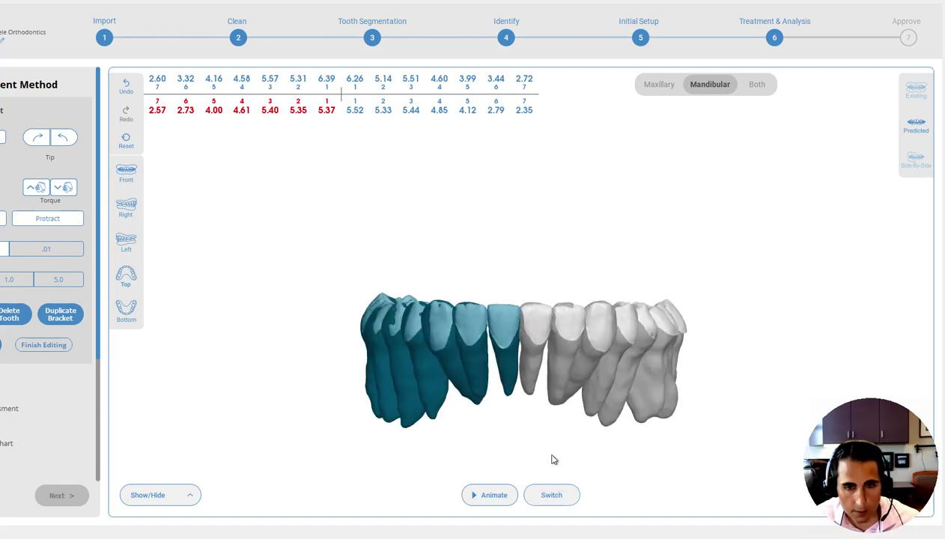
left_click(558, 491)
left_click(558, 492)
left_click_drag(527, 336, 587, 337)
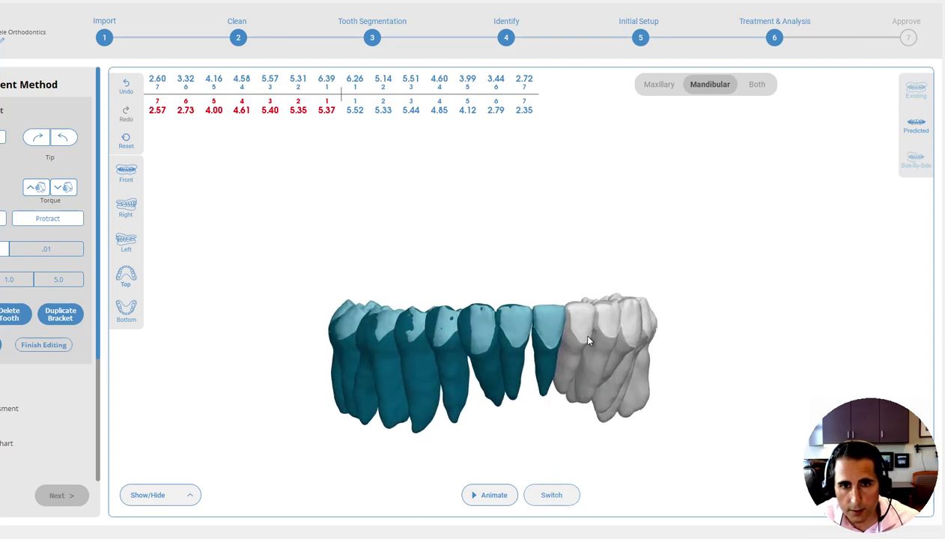
Adjust the lower right lateral incisor's tip to a bracket height of 5.34 and compare it with its existing position without roots
left_click(534, 369)
key("Left")
key("Left")
key("Left")
key("Left")
key("Left")
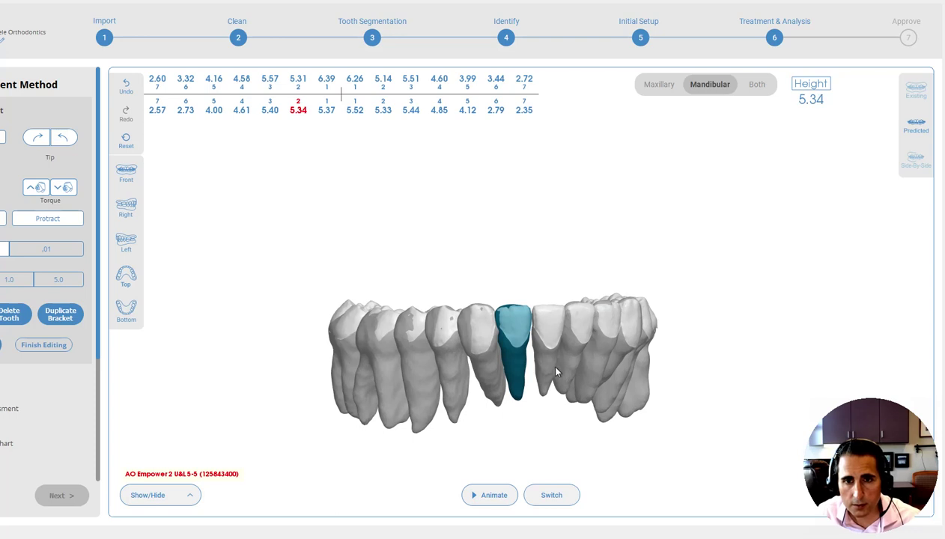
left_click_drag(556, 367, 546, 355)
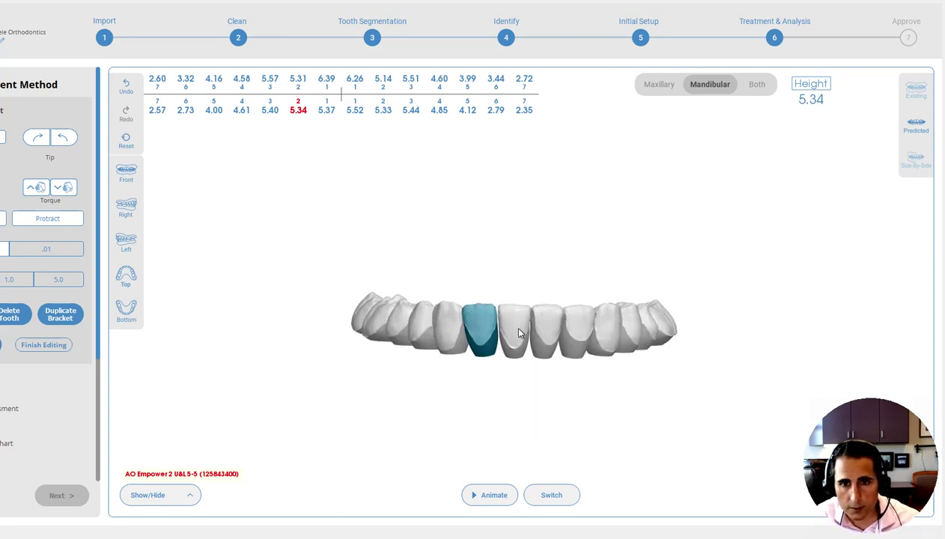
double_click(549, 496)
Examine the lower right lateral incisor up close and fine-tune it to a bracket height of 5.35
left_click_drag(528, 324, 523, 410)
scroll(535, 337, "up", 5)
right_click_drag(522, 410, 537, 331)
left_click_drag(539, 333, 569, 278)
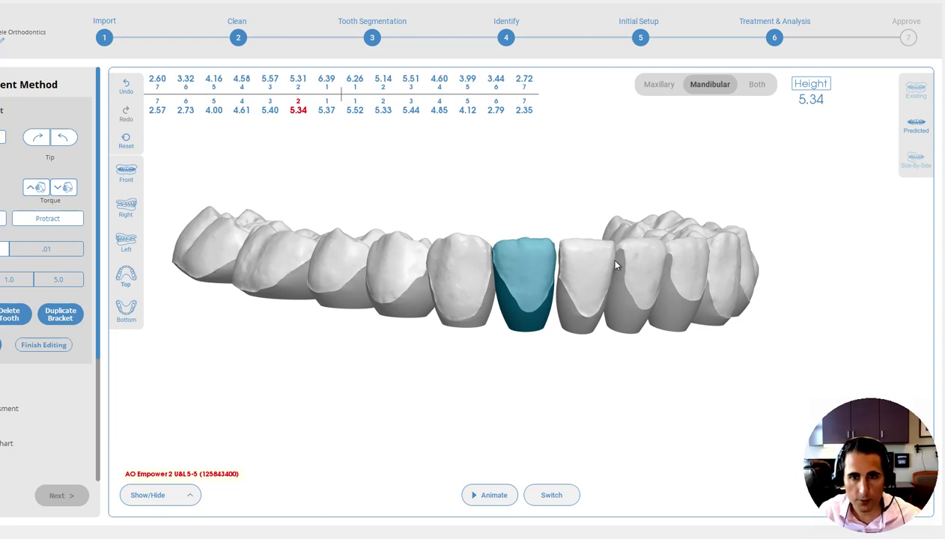
key("Right")
key("Right")
key("Right")
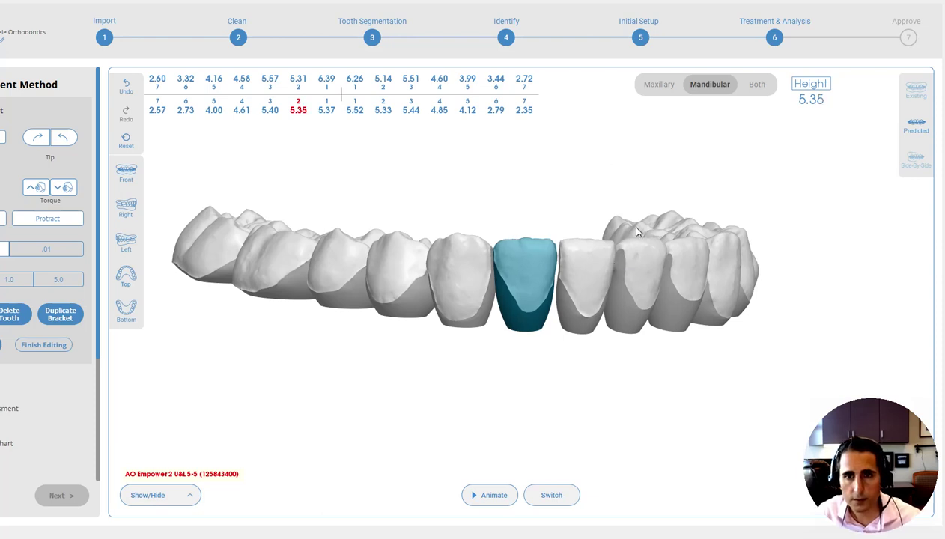
Set the lower right lateral incisor's bracket height to 5.37 and compare the existing and predicted mandibular arches
left_click_drag(668, 245, 554, 261)
scroll(621, 268, "down", 3)
left_click_drag(620, 267, 644, 263)
key("Down")
left_click_drag(715, 248, 574, 289)
left_click(563, 492)
left_click(562, 494)
Shift the lower right teeth from lateral incisor to second molar together toward the midline and compare the arch with its existing state
left_click(401, 260, "shift")
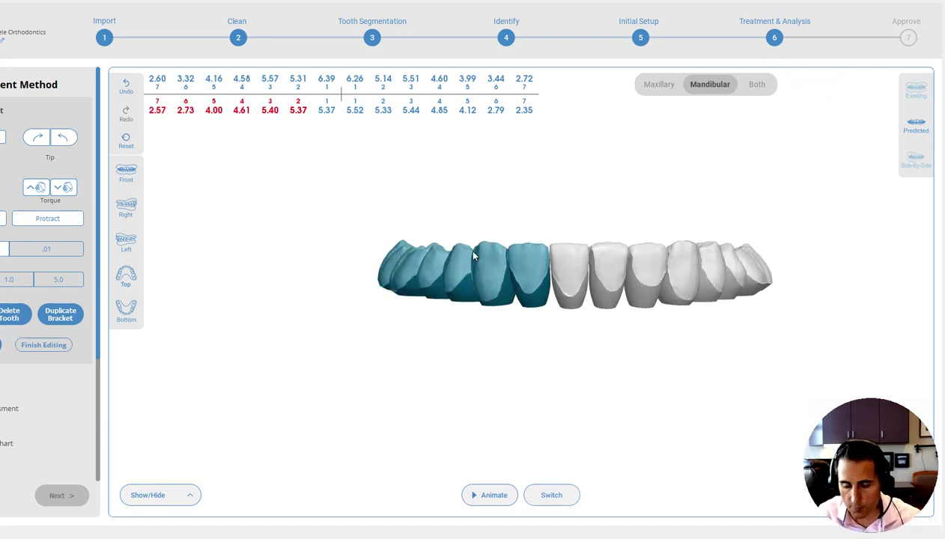
left_click(544, 329)
left_click(554, 496)
left_click(556, 493)
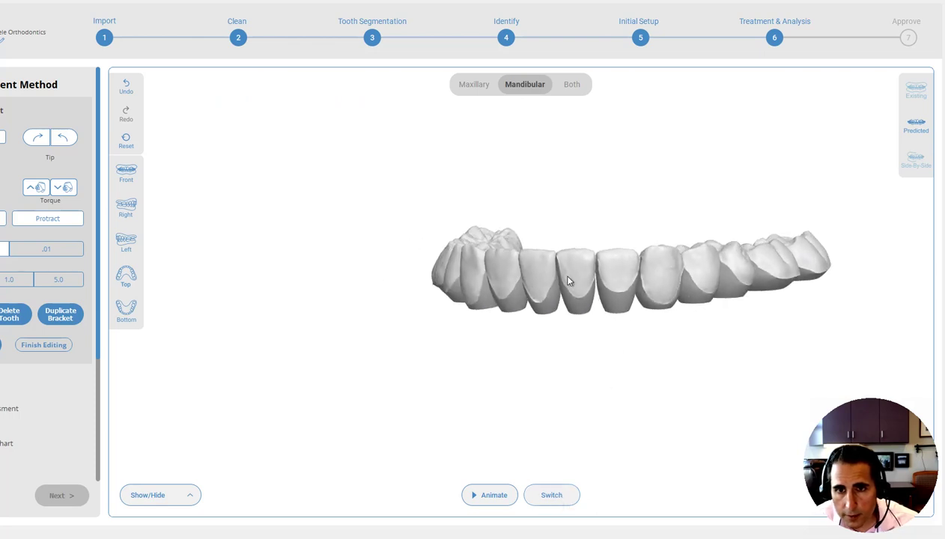
Fine-tune the lower left central incisor to a bracket height of 5.40, checking its alignment from above and from the front
left_click(608, 272)
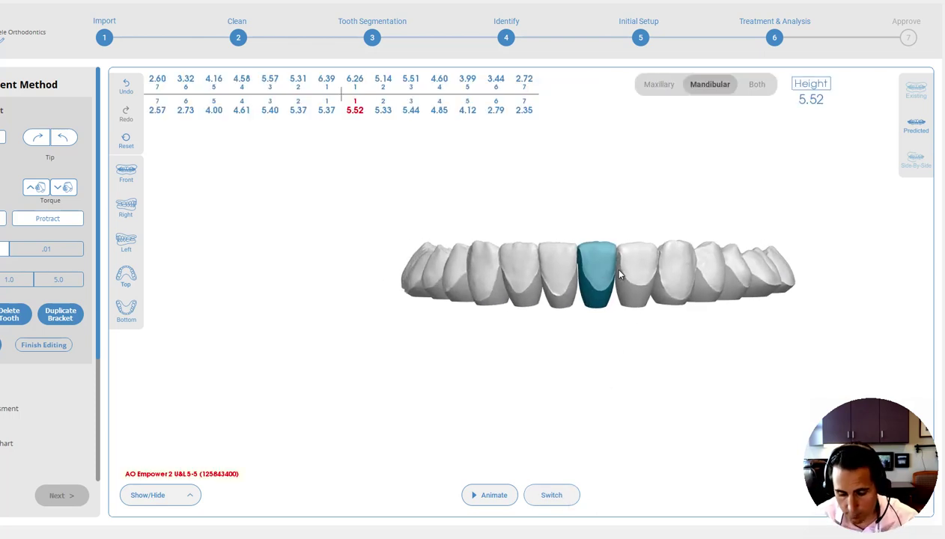
left_click_drag(571, 223, 562, 326)
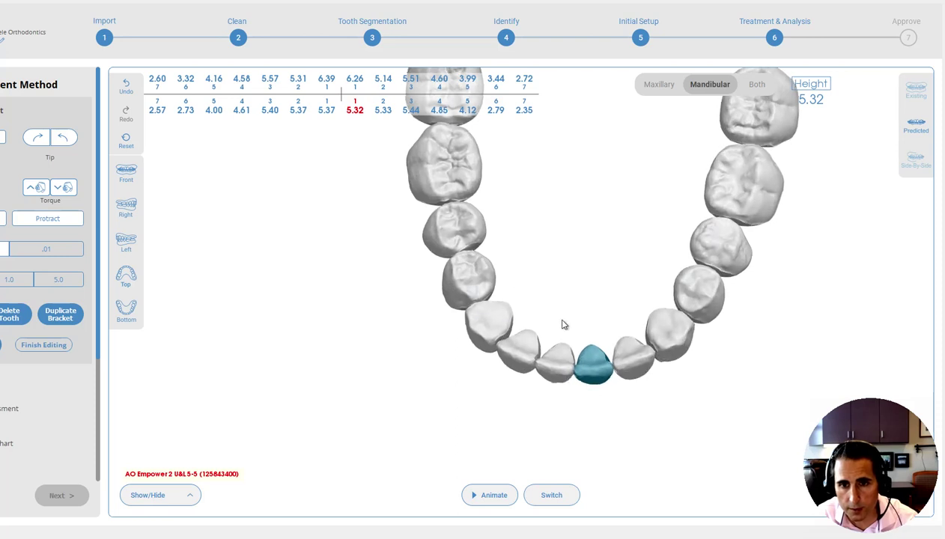
key("Down")
key("Down")
key("Down")
key("Down")
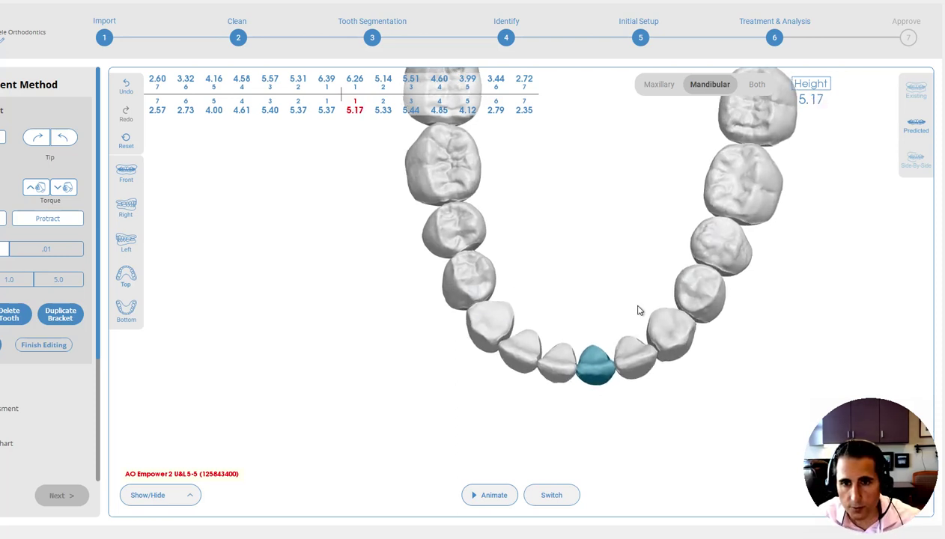
key("Up")
key("Down")
key("Down")
left_click_drag(597, 372, 712, 233)
key("Up")
key("Up")
key("Up")
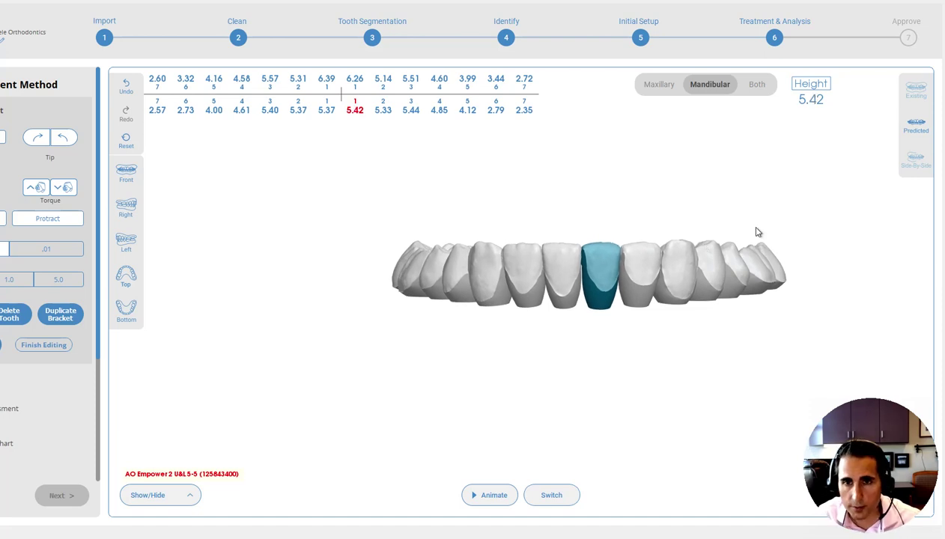
left_click_drag(578, 239, 529, 348)
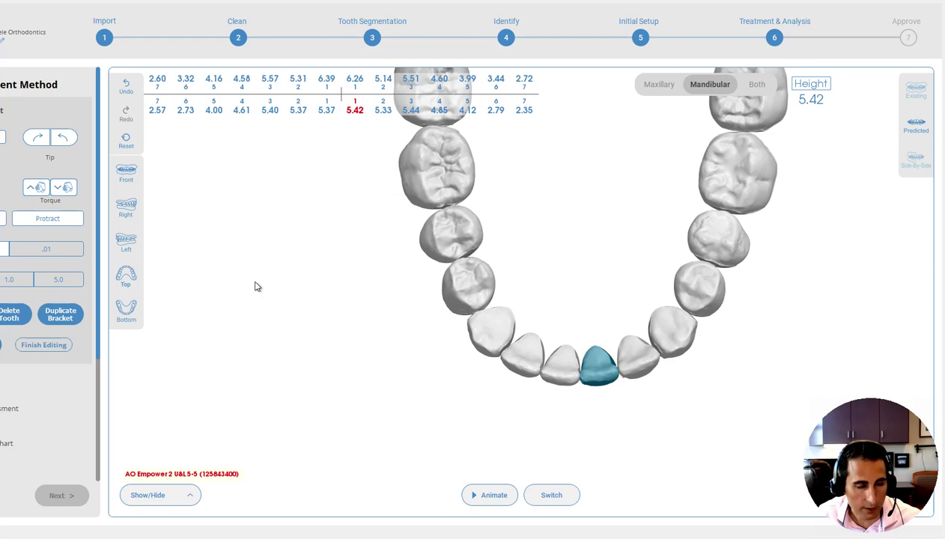
key("Down")
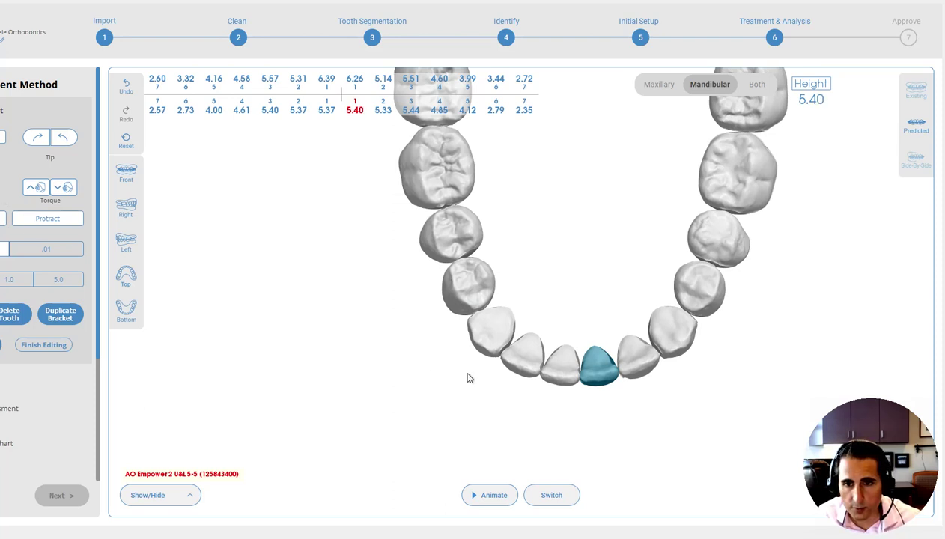
Compare the existing and predicted mandibular arches, and display both arches together from the patient's right side
left_click_drag(591, 373, 573, 322)
left_click(550, 502)
left_click(551, 500)
left_click_drag(656, 358, 535, 392)
left_click_drag(524, 334, 516, 274)
left_click(756, 84)
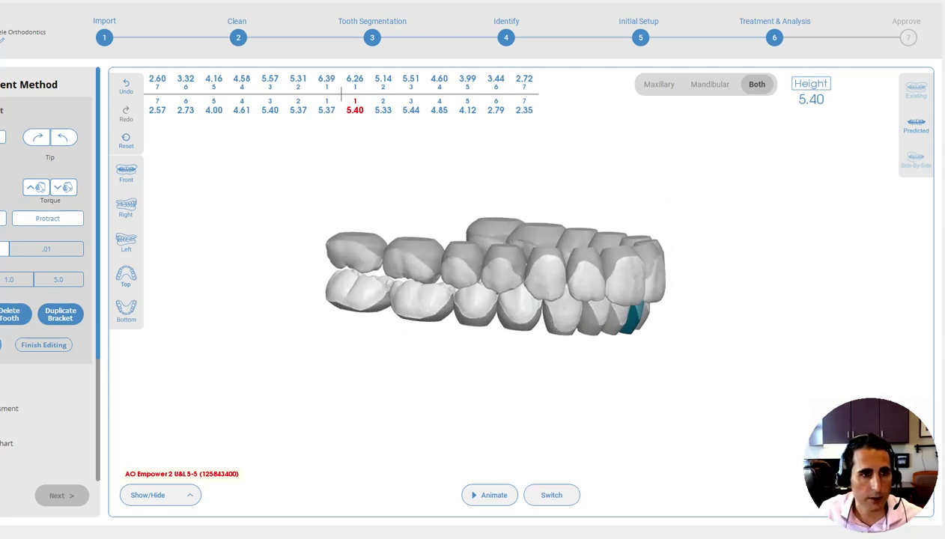
Tip the whole lower arch backward in repeated increments and check the bite from the right side
left_click(35, 189)
left_click(35, 190)
left_click(34, 189)
left_click(34, 189)
left_click(34, 189)
left_click(34, 189)
left_click(34, 189)
left_click(34, 189)
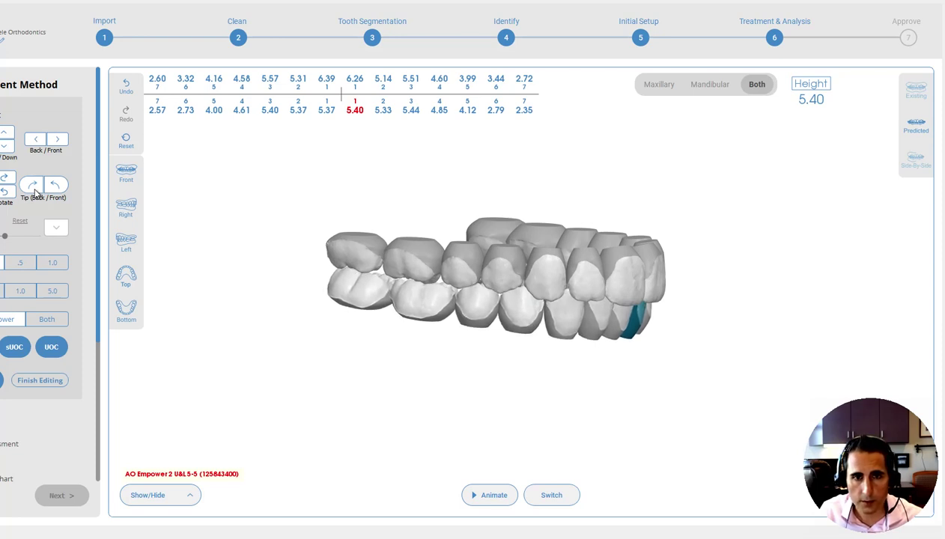
left_click_drag(386, 413, 450, 298)
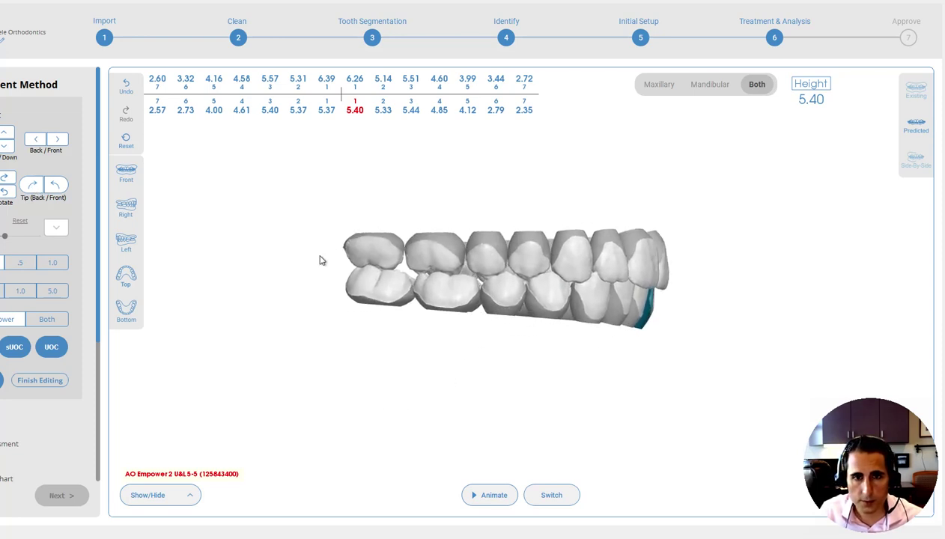
Fine-tune the lower arch's inclination by tipping it four increments back and three increments forward
left_click(39, 186)
left_click(39, 186)
left_click(39, 187)
left_click(39, 187)
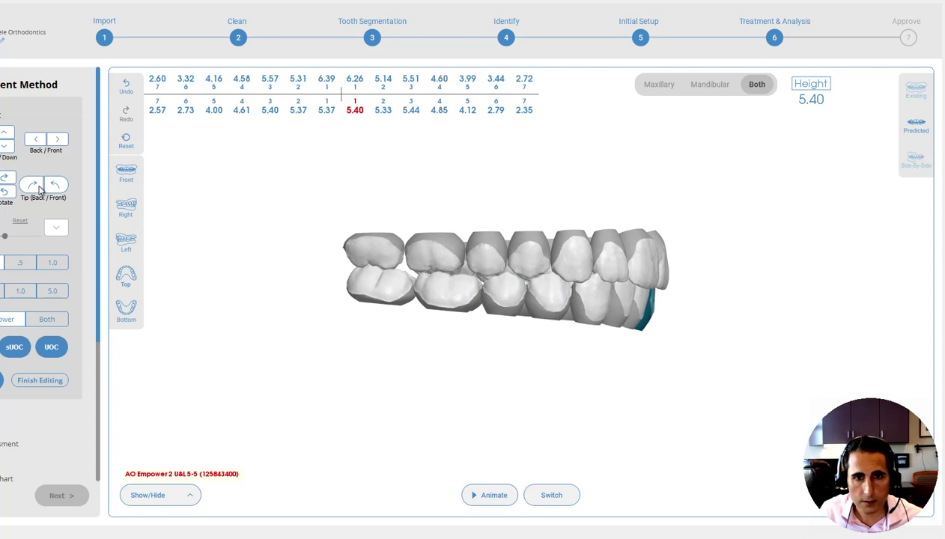
left_click(52, 187)
left_click(52, 186)
left_click(52, 186)
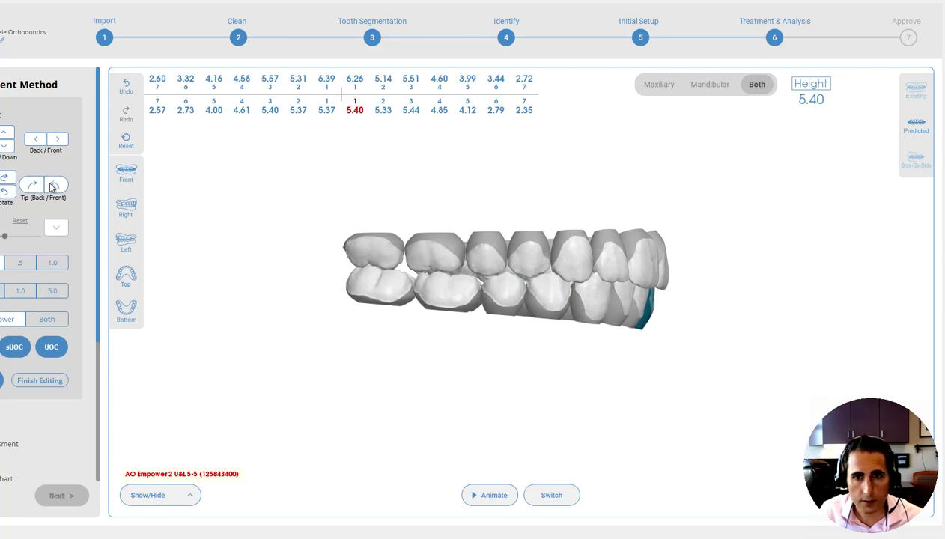
Move the whole lower arch upward toward the upper teeth in seven increments
left_click(9, 137)
left_click(9, 136)
left_click(10, 136)
left_click(10, 137)
left_click(10, 136)
left_click(10, 137)
left_click(11, 136)
Tip the lower arch back four more increments and shift it backward three increments
left_click(37, 190)
left_click(36, 191)
left_click(36, 190)
left_click(38, 190)
left_click(35, 141)
left_click(35, 141)
left_click(35, 140)
left_click_drag(391, 250, 394, 238)
Examine the left-side bite with and without roots, and compare the existing and predicted positions of both arches
left_click_drag(578, 255, 381, 274)
left_click_drag(583, 301, 538, 236)
key("r")
key("Escape")
left_click(561, 253)
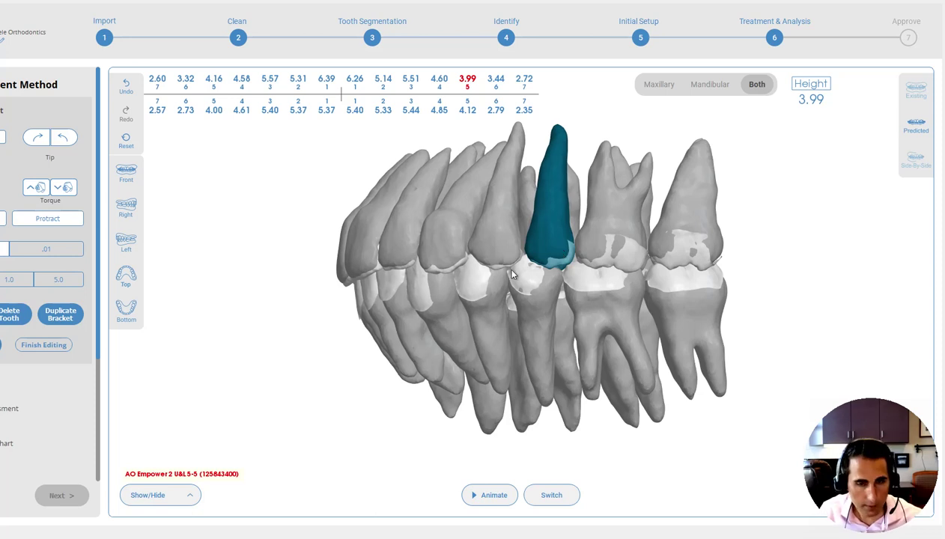
left_click(295, 324)
key("r")
left_click_drag(323, 315, 489, 342)
left_click(563, 497)
left_click(563, 497)
left_click(567, 499)
left_click(569, 500)
left_click_drag(556, 336, 548, 335)
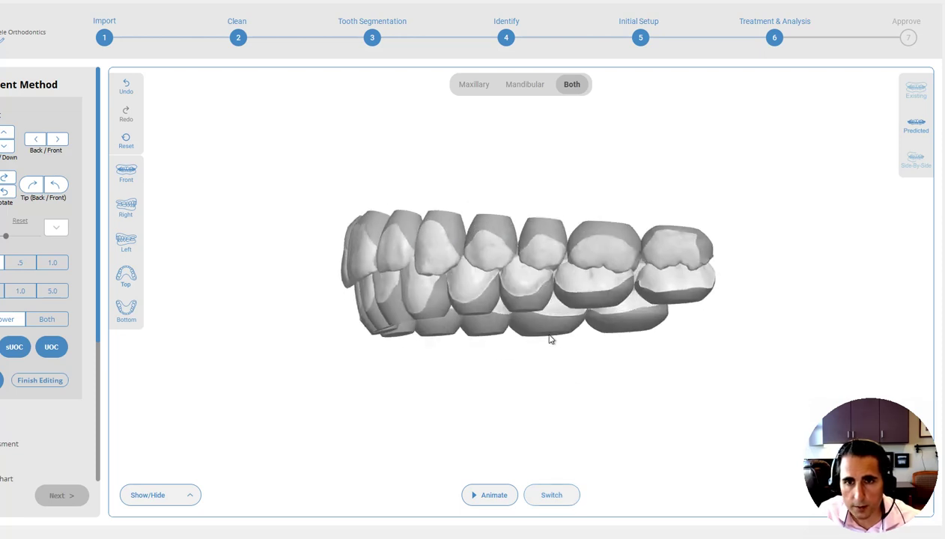
Set the upper left first molar's bracket height to 3.26 to refine its contact with the lower molar
left_click(596, 254)
key("Down")
key("Down")
key("Down")
key("Up")
key("Up")
key("Up")
key("Up")
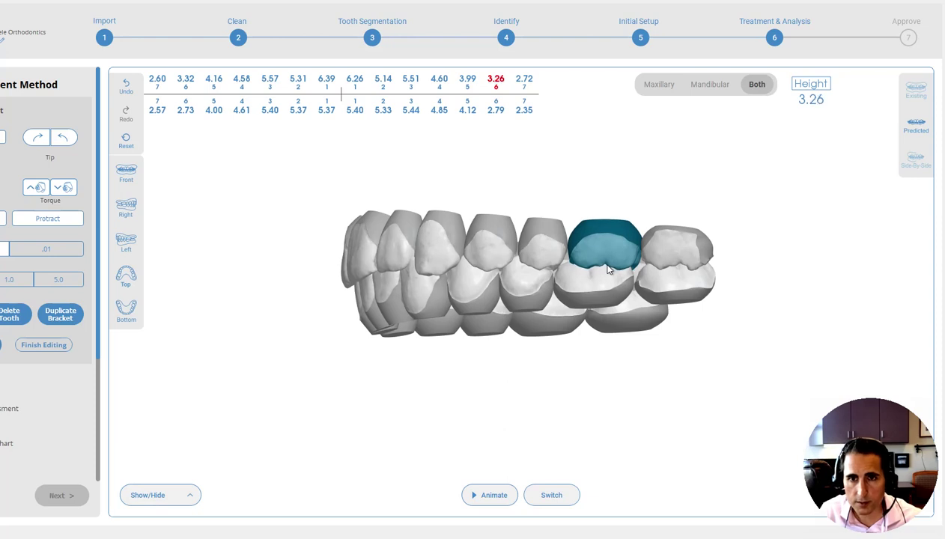
Set the upper left second molar's bracket height to 2.50
scroll(610, 269, "up", 2)
left_click_drag(614, 268, 573, 251)
left_click(669, 271)
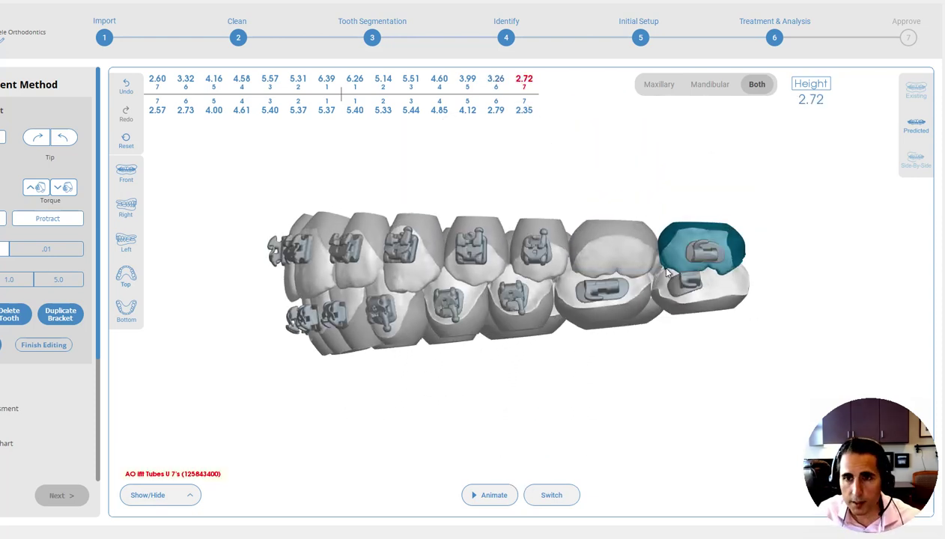
key("Up")
key("Up")
key("Up")
key("Up")
key("Up")
key("Down")
key("Down")
key("Down")
key("Down")
key("Down")
key("Down")
key("Down")
key("Down")
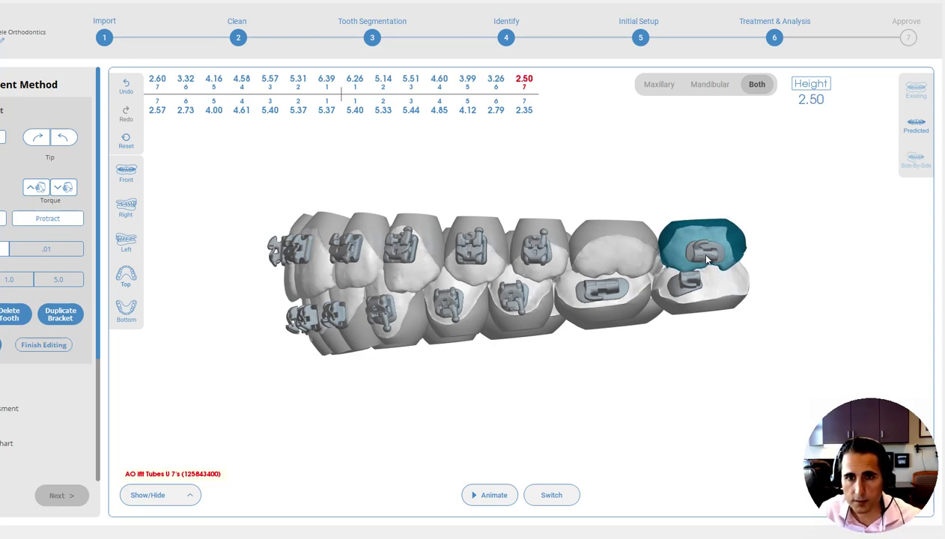
Inspect the lower arch alone, and compare the existing and predicted positions of both arches from the front, right and left sides
left_click_drag(532, 298, 559, 199)
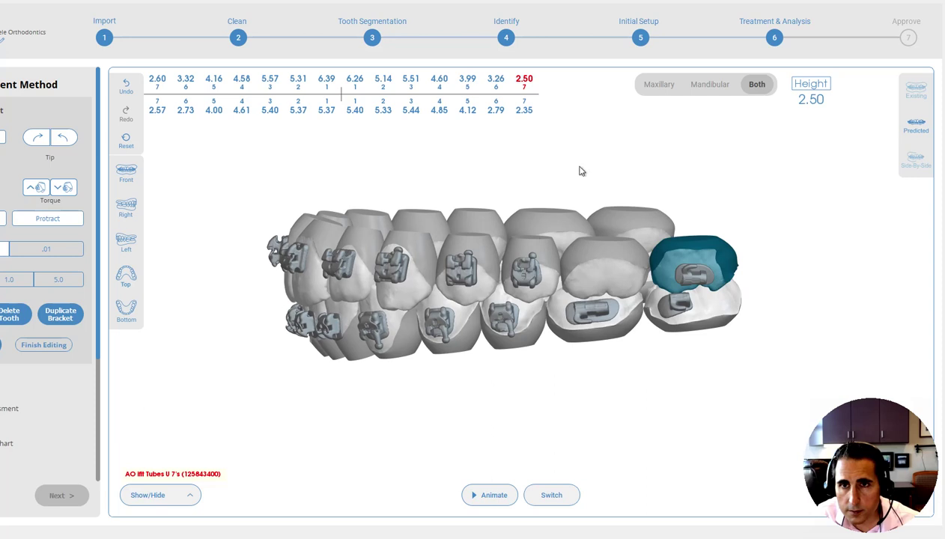
left_click(703, 90)
left_click_drag(607, 174, 594, 249)
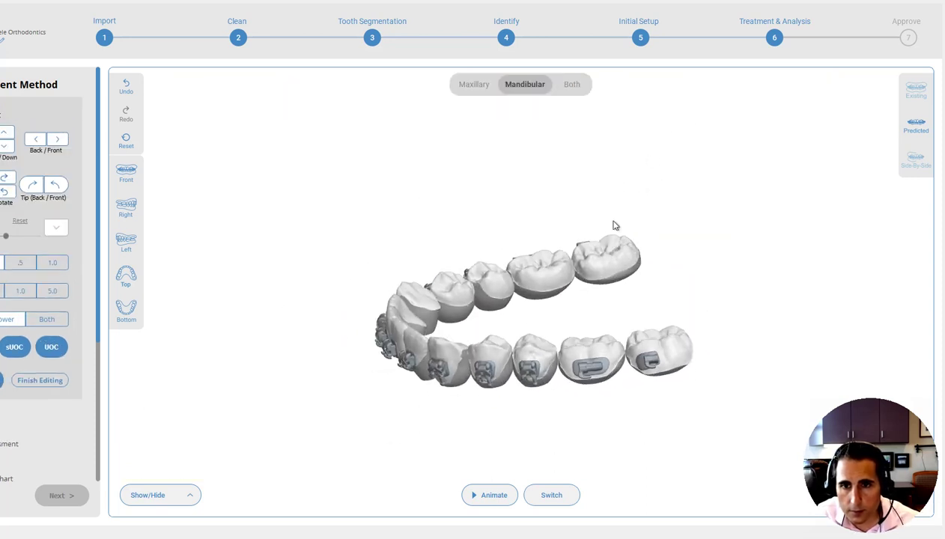
left_click(570, 85)
left_click_drag(548, 189, 598, 278)
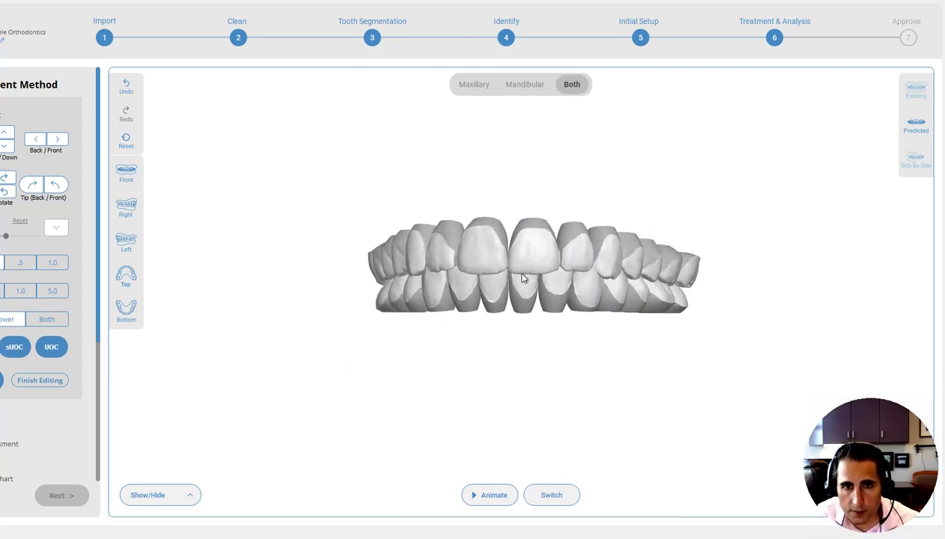
left_click(547, 497)
left_click(547, 497)
left_click_drag(484, 278, 522, 266)
scroll(479, 302, "up", 3)
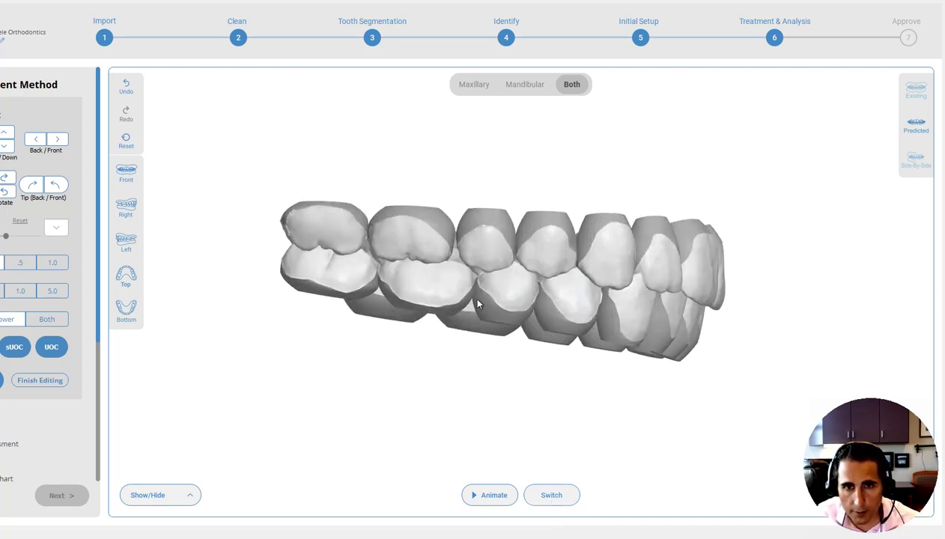
left_click(555, 497)
left_click(551, 495)
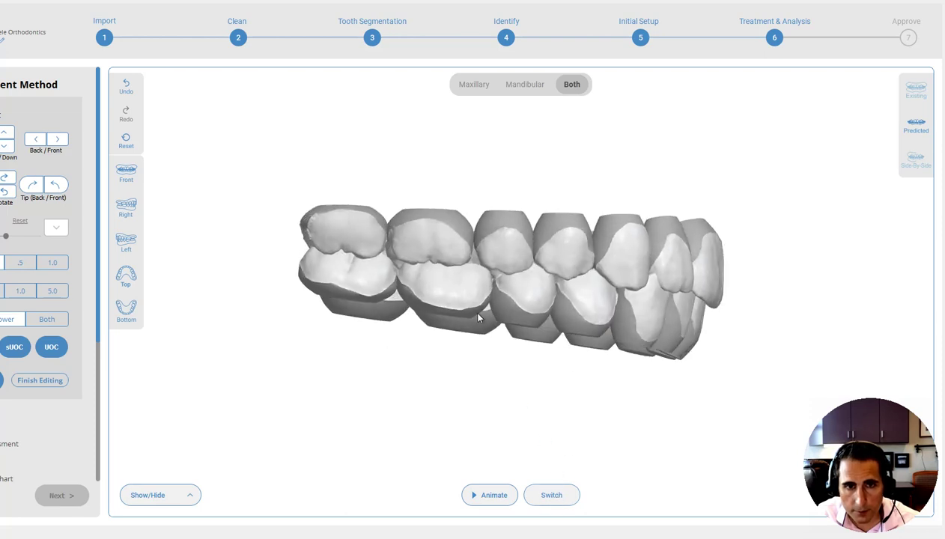
mouse_move(472, 317)
left_mouse_down()
mouse_move(462, 318)
mouse_move(467, 253)
mouse_move(465, 317)
left_mouse_up()
left_click(555, 497)
left_click(555, 498)
left_click_drag(602, 236, 411, 244)
left_click_drag(608, 296, 530, 305)
left_click(572, 496)
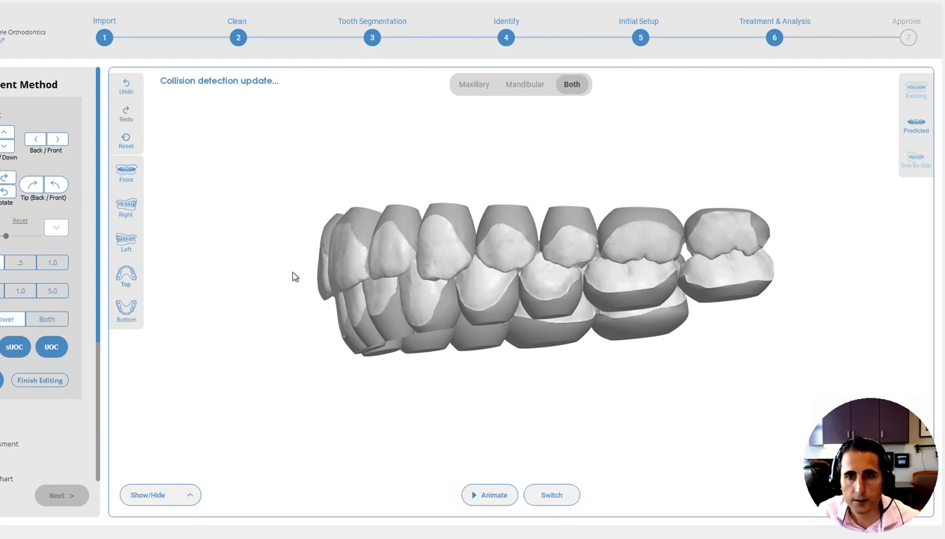
Set the upper right first molar's bracket height to 3.43 while viewing the collision map
left_click_drag(288, 283, 459, 318)
scroll(449, 311, "down", 3)
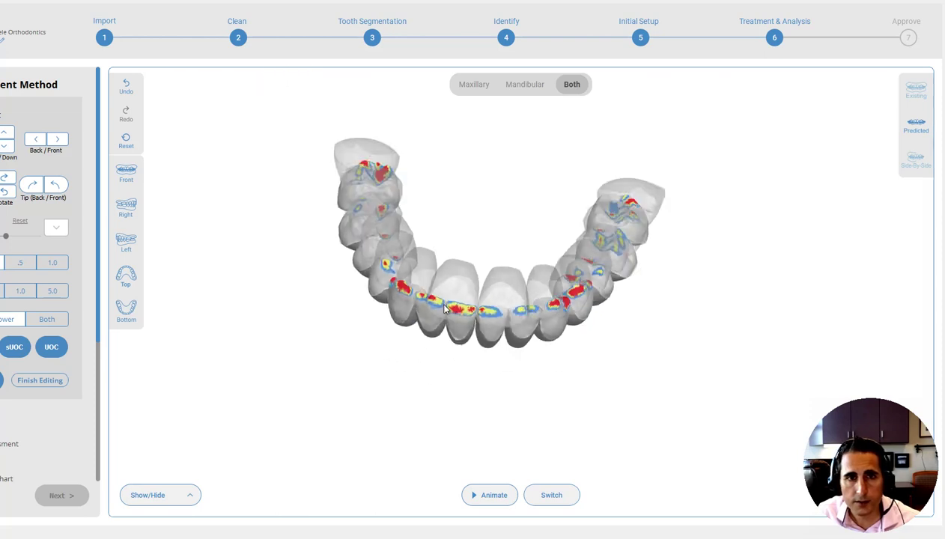
left_click(343, 196)
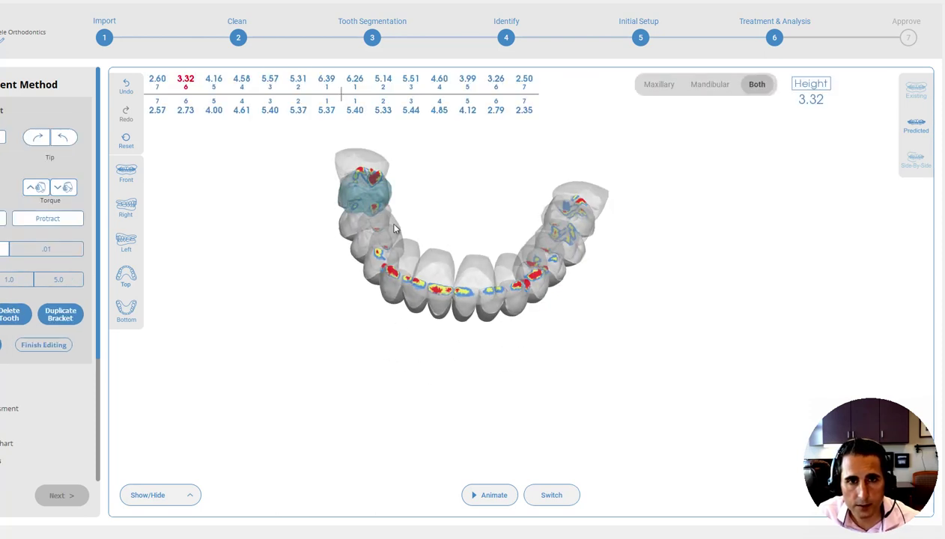
key("Down")
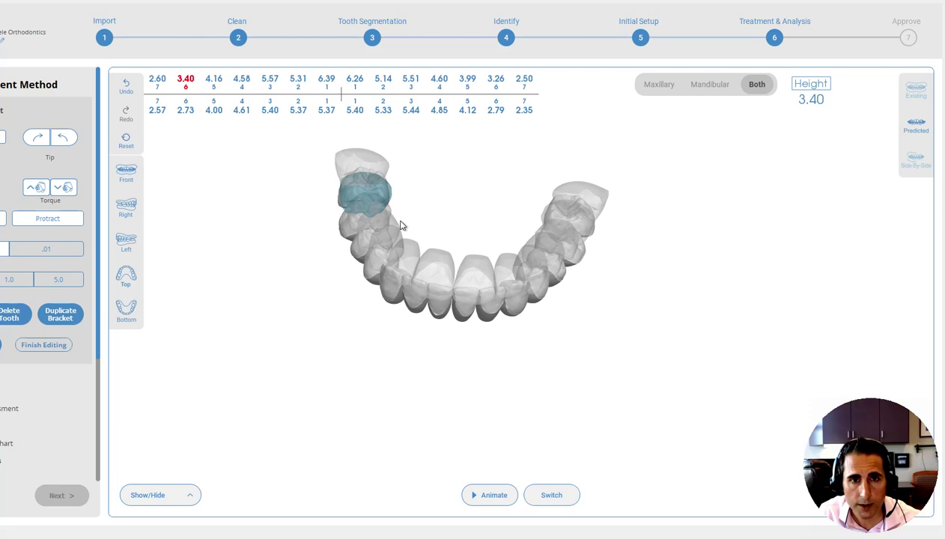
Reduce the upper right second molar's bracket height to 2.43
left_click(349, 188)
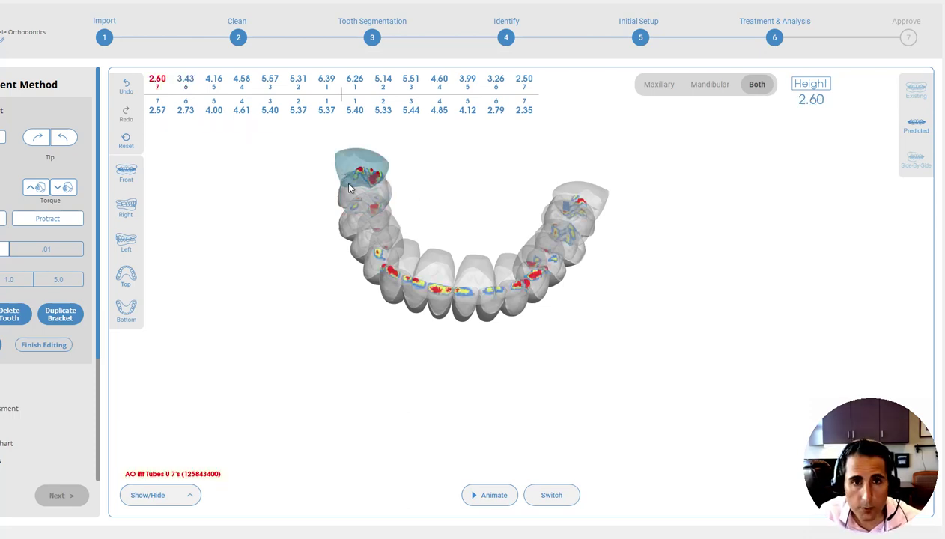
key("Down")
key("Down")
key("Down")
key("Down")
key("Down")
key("Down")
key("Down")
key("Down")
key("Down")
key("Down")
key("Down")
key("Down")
key("Down")
key("Down")
key("Down")
key("Down")
key("Down")
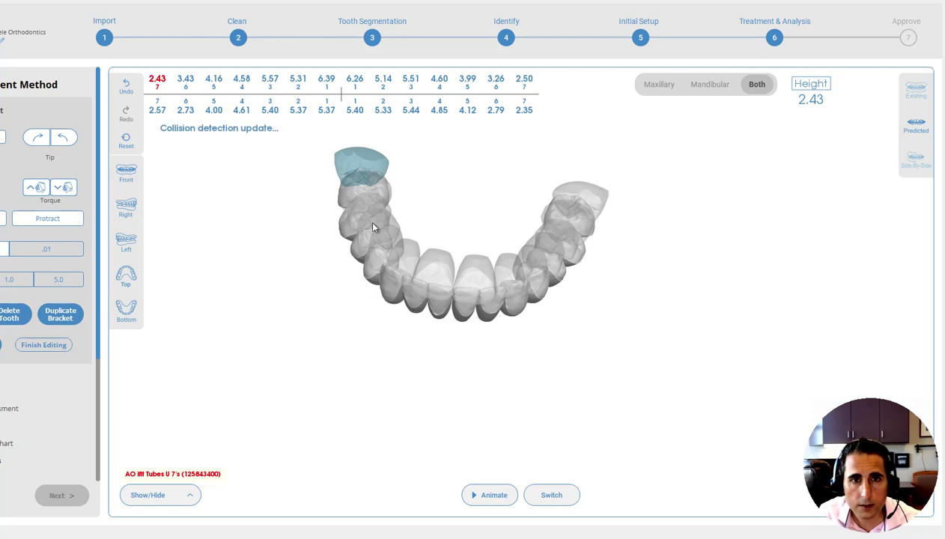
Inspect the right-side molar contacts and fine-tune the upper right second molar, bringing its bracket height to 2.32
left_click_drag(357, 292, 535, 299)
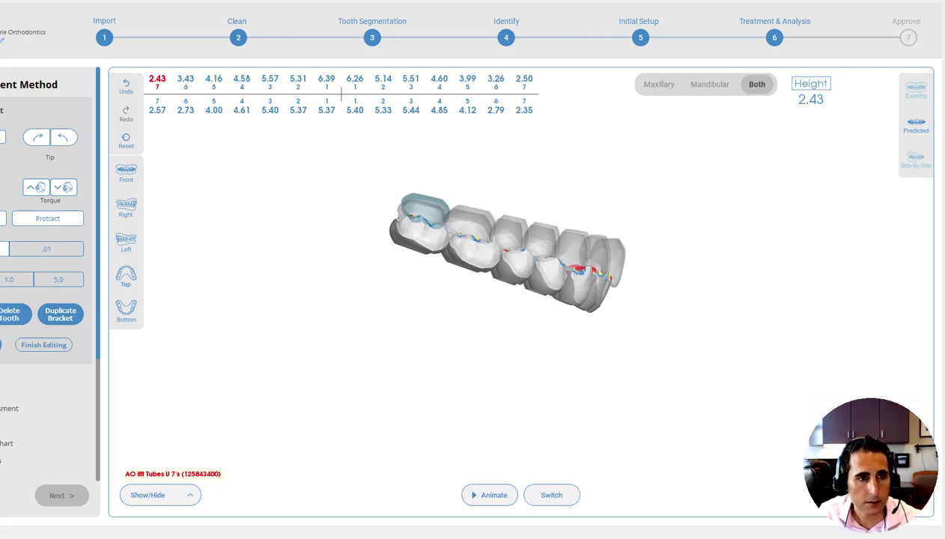
left_click(61, 315)
scroll(468, 218, "up", 5)
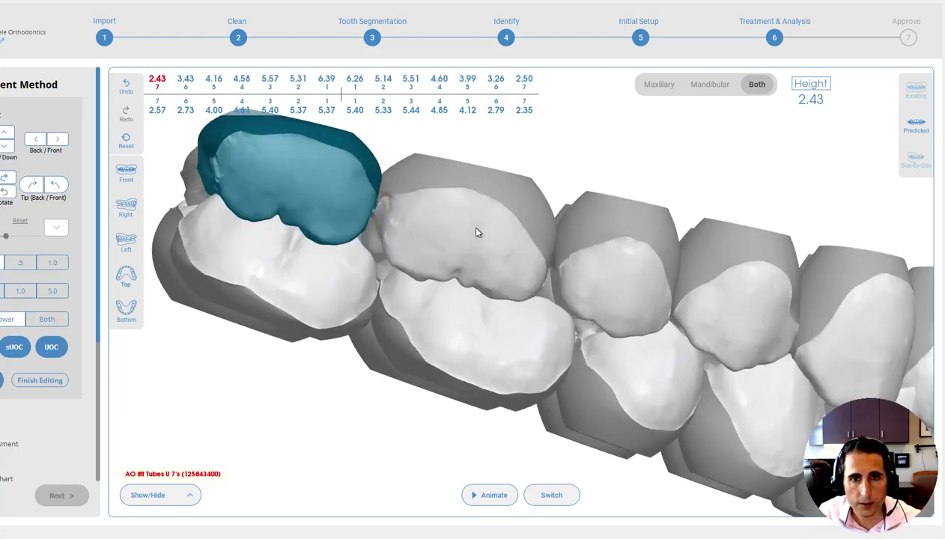
scroll(471, 280, "down", 5)
double_click(433, 242)
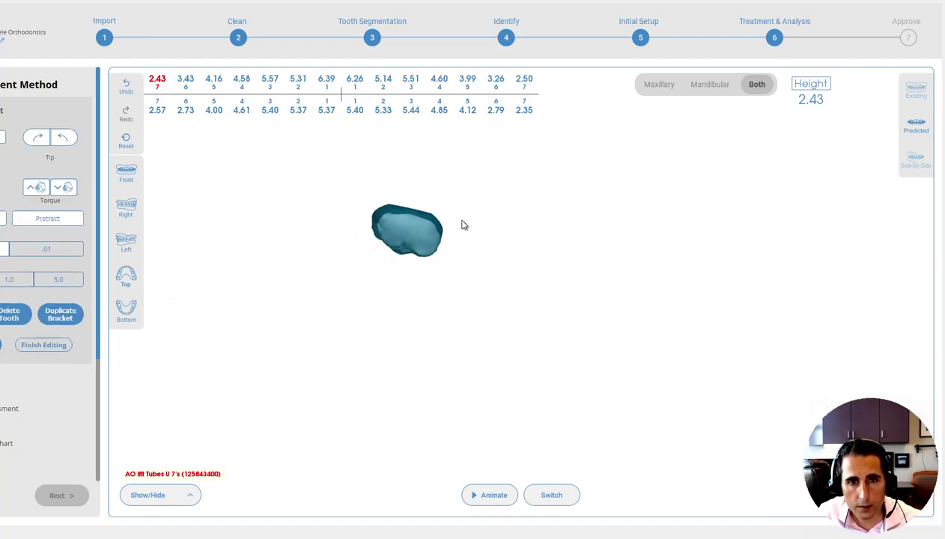
double_click(370, 285)
left_click(393, 248)
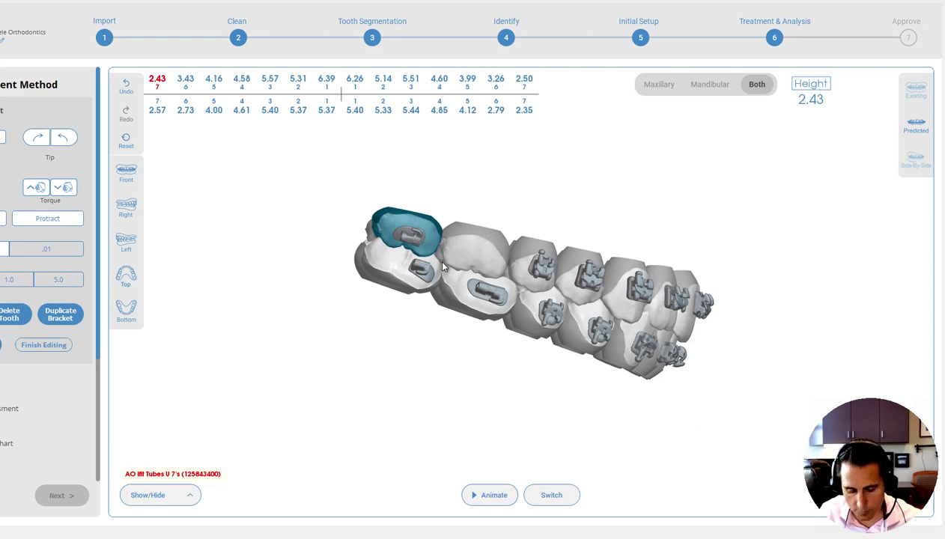
key("Right")
key("Right")
key("Right")
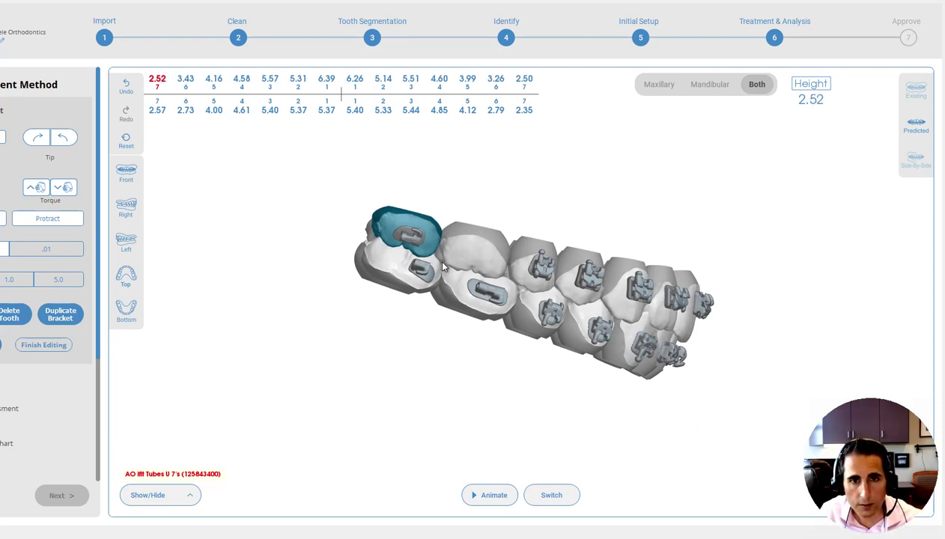
key("Up")
key("Up")
Show only the lower arch and set the lower right second molar's bracket height to 2.30
left_click_drag(562, 188, 292, 341)
left_click(694, 84)
left_click(369, 327)
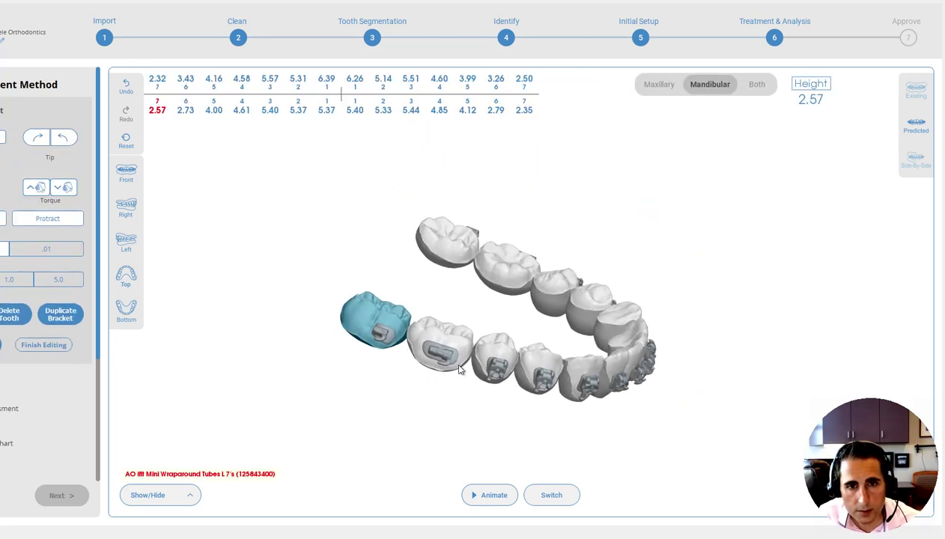
key("Down")
key("Down")
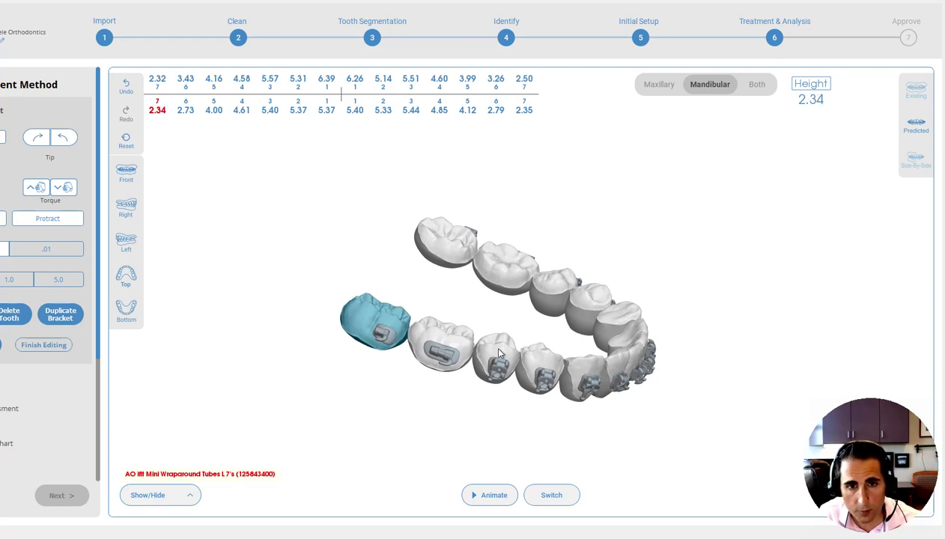
Examine the bite of both arches from the right side and study the collision map from above, the front and the left
left_click(751, 87)
left_click_drag(591, 302, 620, 303)
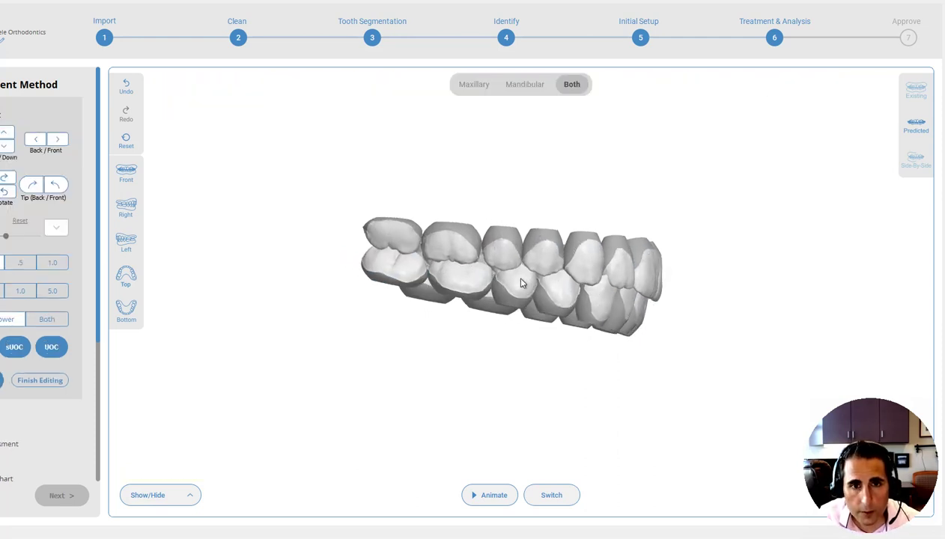
left_click_drag(517, 277, 528, 283)
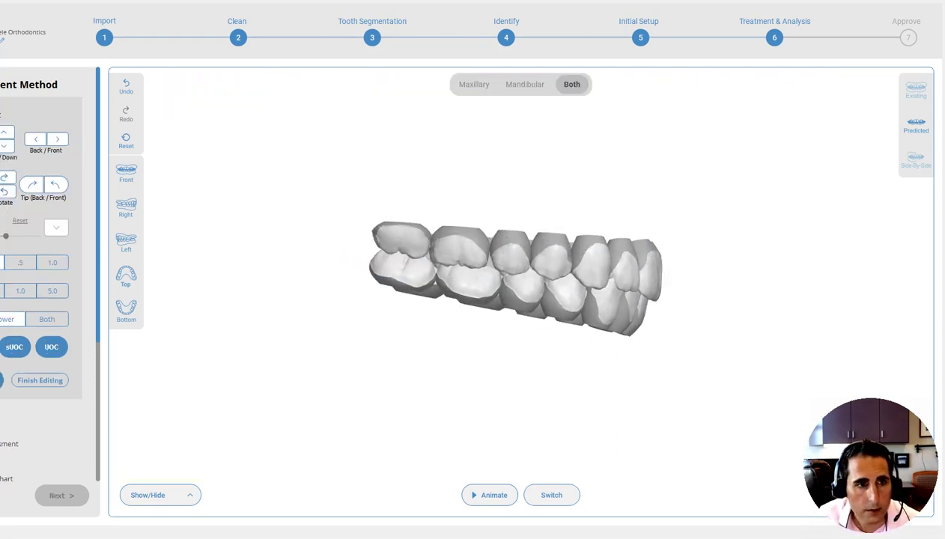
left_click_drag(411, 294, 575, 369)
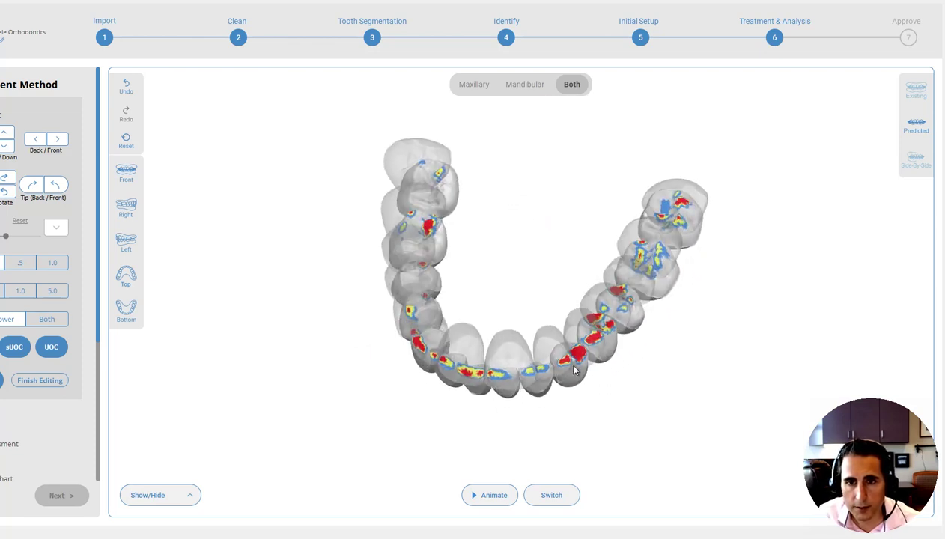
left_click_drag(496, 367, 442, 298)
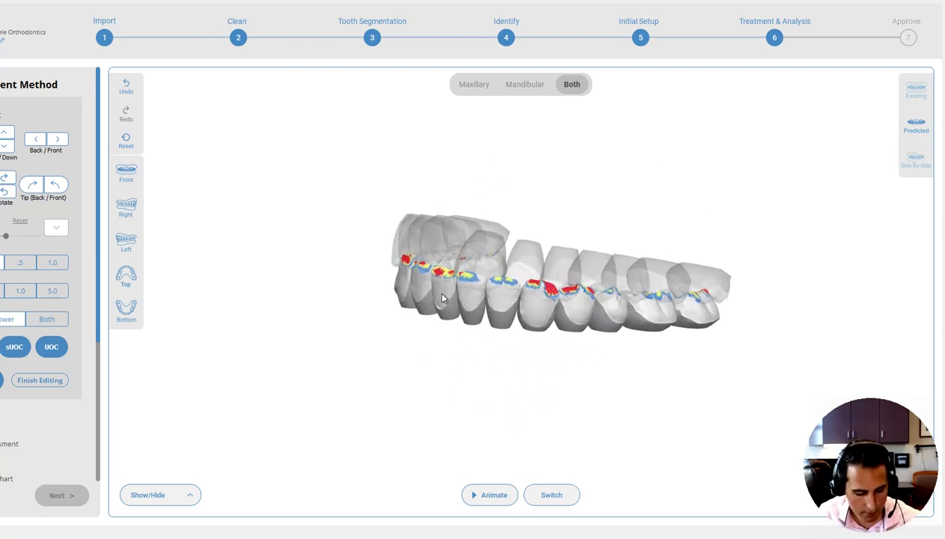
left_click_drag(549, 282, 417, 271)
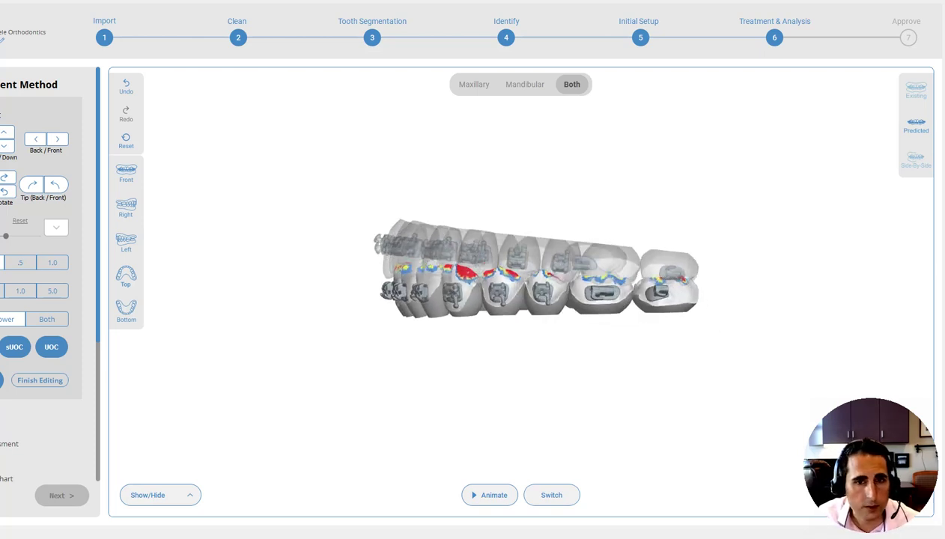
Inspect the lower and upper arches separately and together with their brackets shown, from the front, the side and the biting surfaces
key("b")
left_click_drag(463, 318, 558, 311)
key("b")
left_click(530, 90)
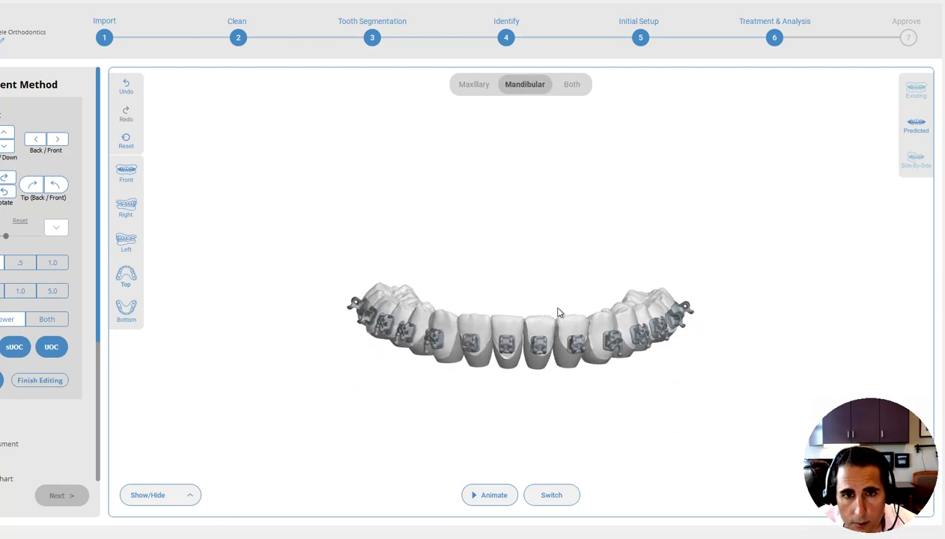
left_click_drag(622, 348, 514, 351)
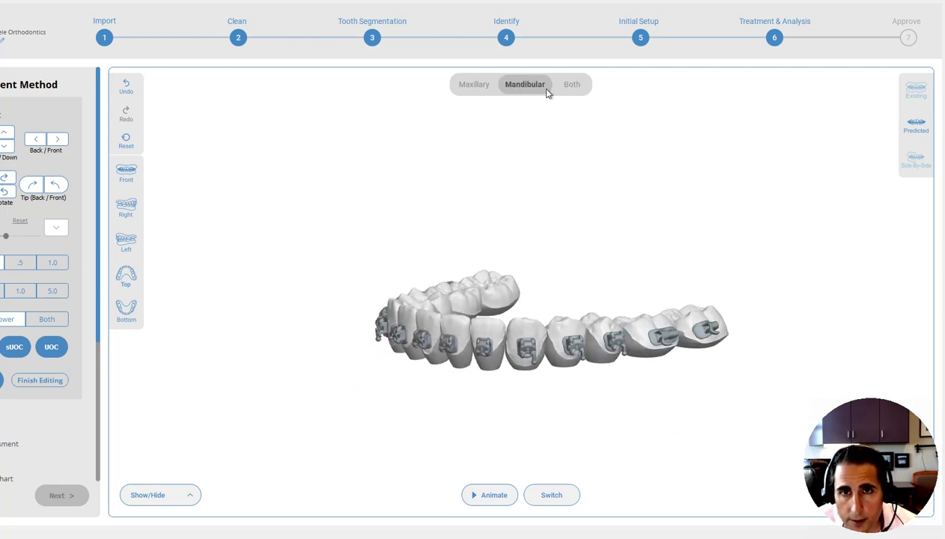
left_click(480, 95)
left_click_drag(528, 204, 278, 212)
left_click(555, 239)
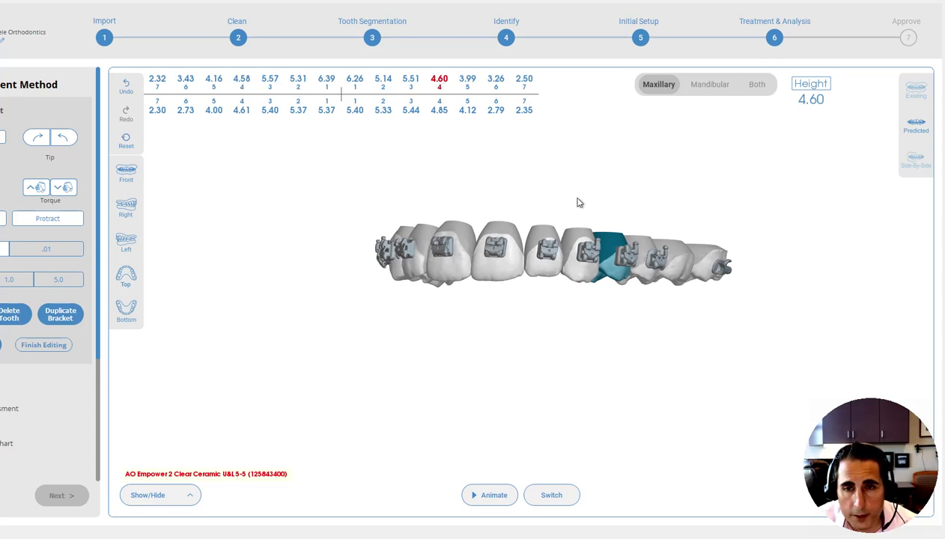
left_click(758, 93)
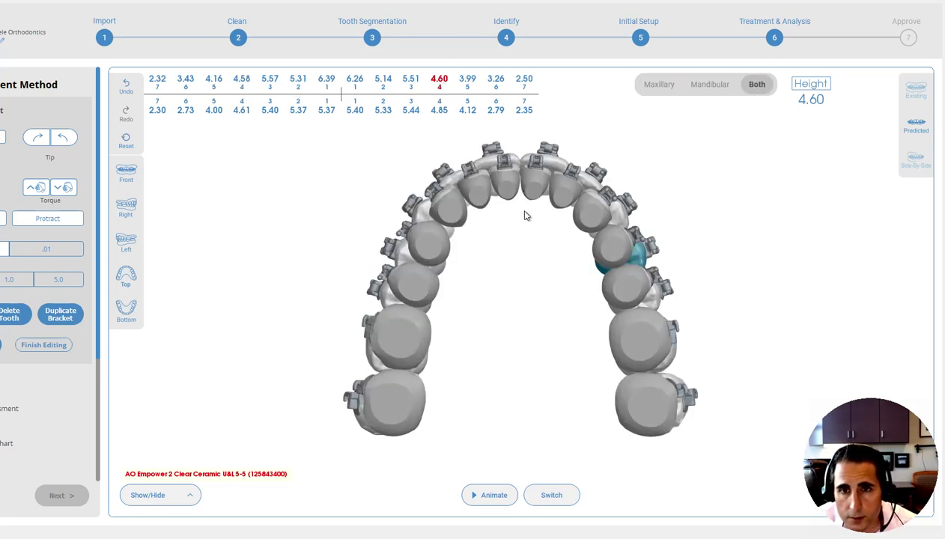
left_click_drag(524, 215, 588, 149)
left_click(653, 85)
left_click_drag(521, 237, 519, 347)
In the lower arch, set the left first and second premolars' bracket heights to 4.61 and 3.78
left_click(709, 86)
left_click_drag(569, 372, 556, 350)
left_click(634, 355)
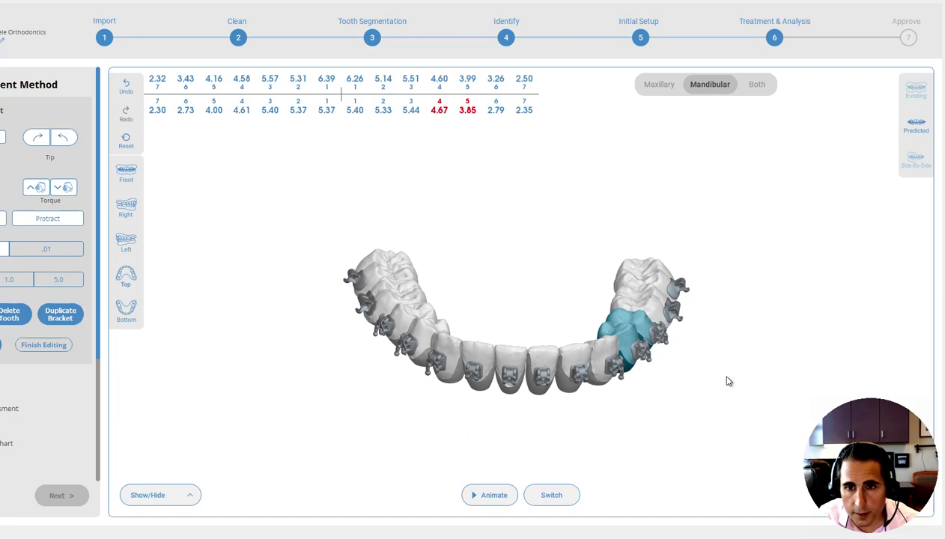
left_click_drag(538, 354, 512, 312)
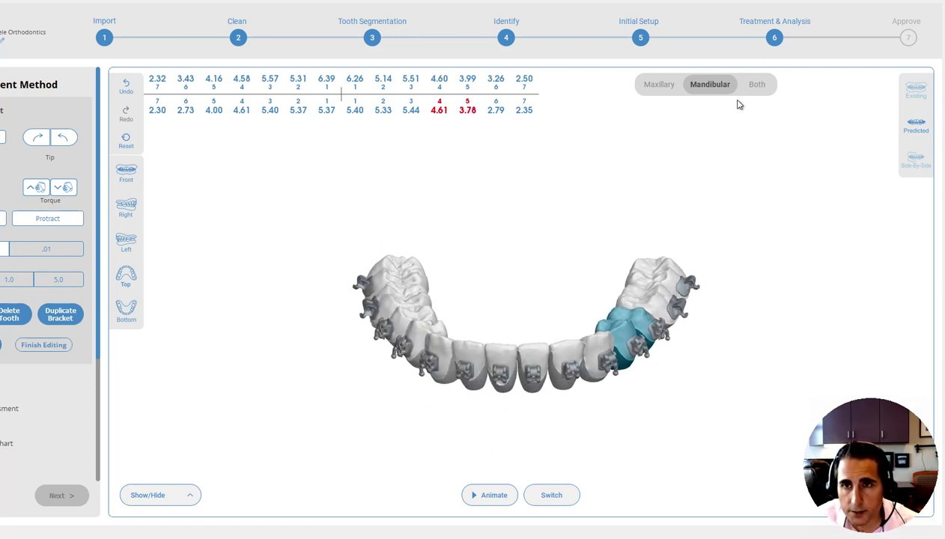
Examine the collision map between both arches, focusing on the lower left premolar and canine contacts from several angles
left_click(745, 88)
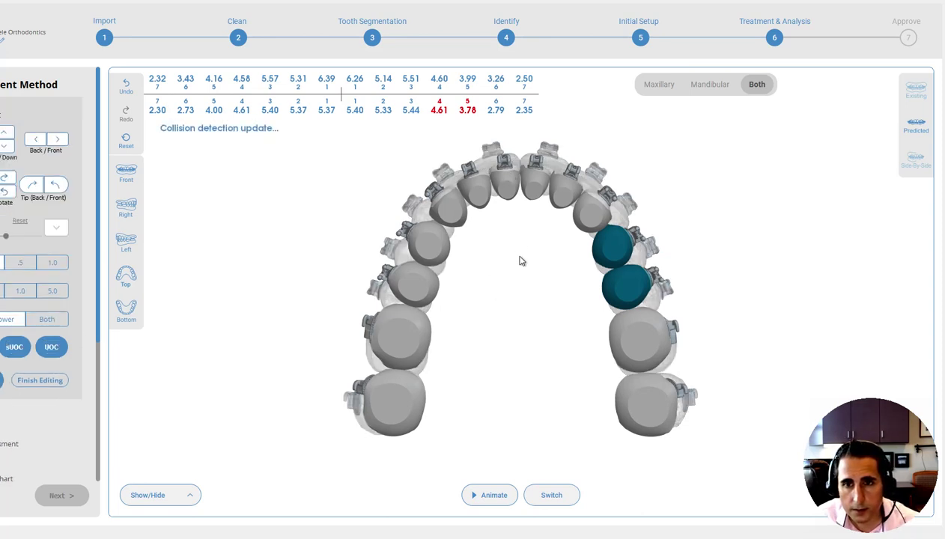
left_click_drag(514, 385, 506, 273)
mouse_move(461, 333)
left_mouse_down()
mouse_move(471, 306)
mouse_move(472, 329)
left_mouse_up()
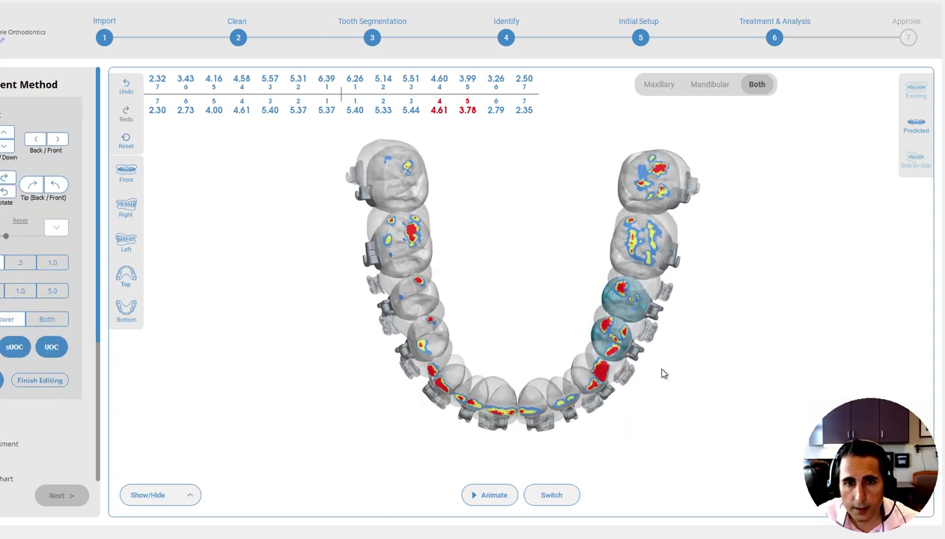
left_click_drag(587, 329, 623, 345)
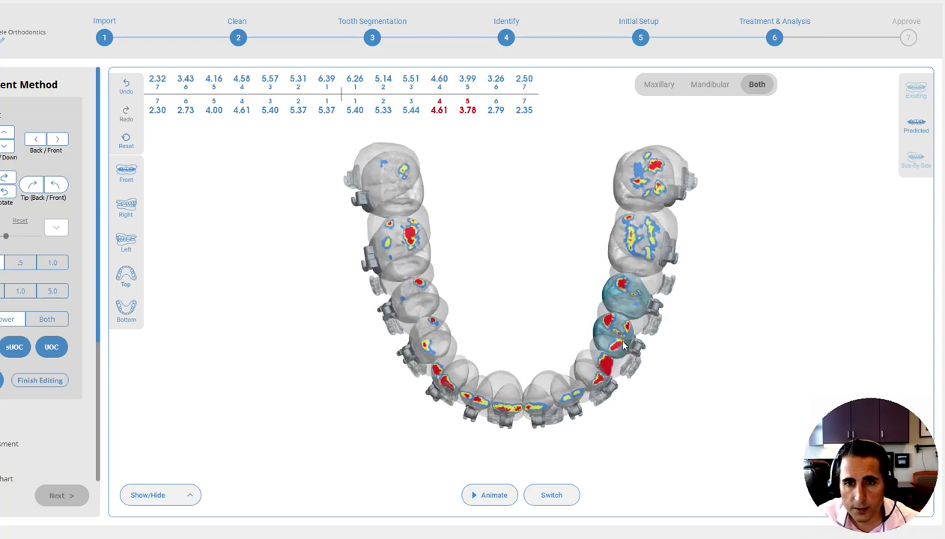
left_click_drag(564, 349, 515, 320)
left_click_drag(587, 316, 493, 325)
left_click_drag(576, 317, 608, 333)
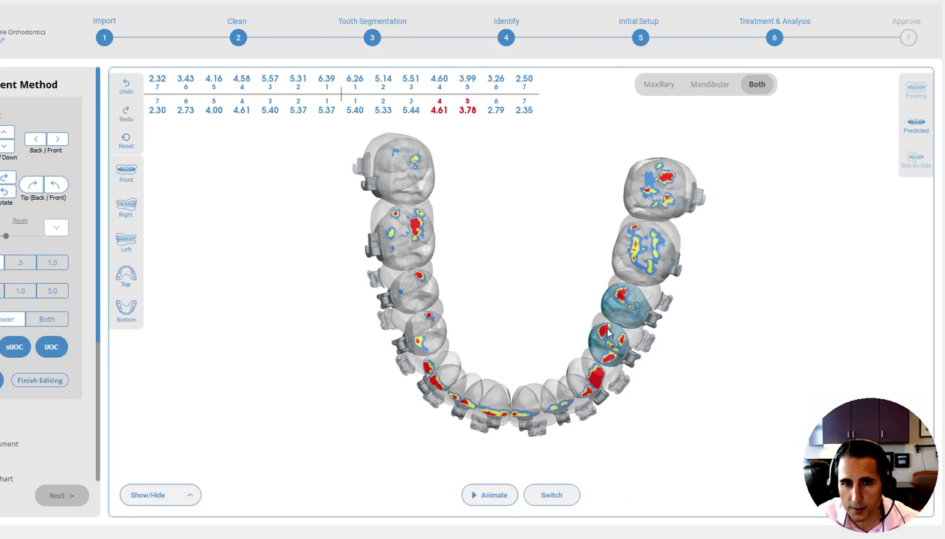
left_click_drag(616, 298, 468, 303)
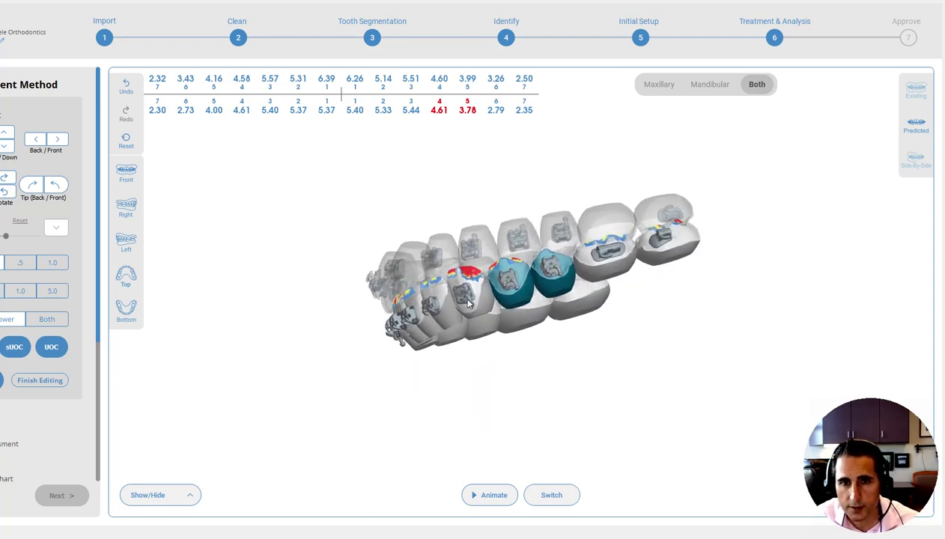
left_click_drag(439, 264, 629, 340)
left_click_drag(471, 256, 439, 268)
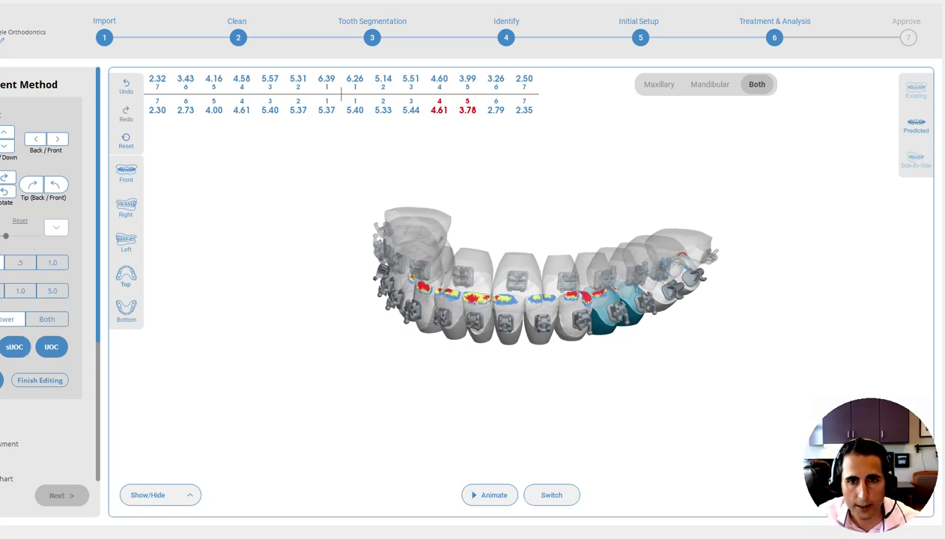
left_click_drag(516, 275, 648, 313)
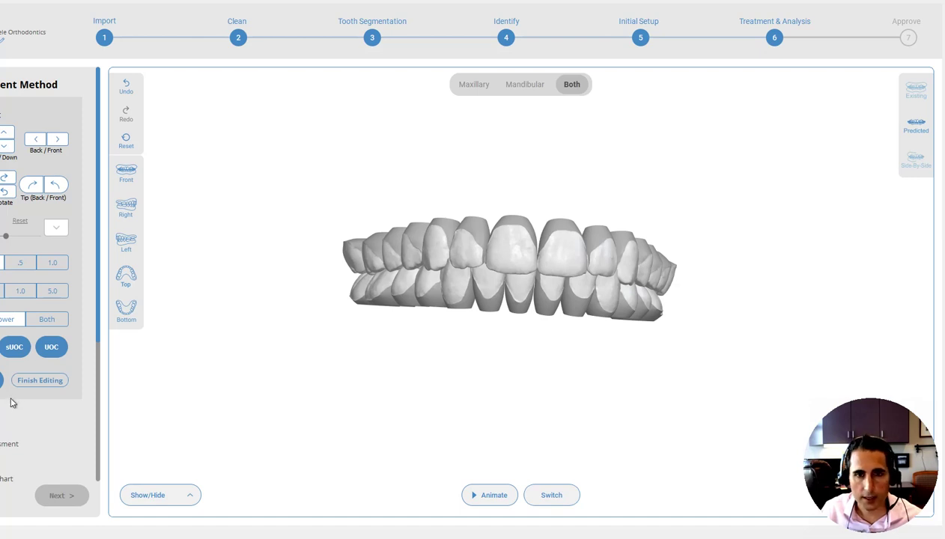
Finish editing the bite and view both arches of the predicted setup from the front
left_click(35, 381)
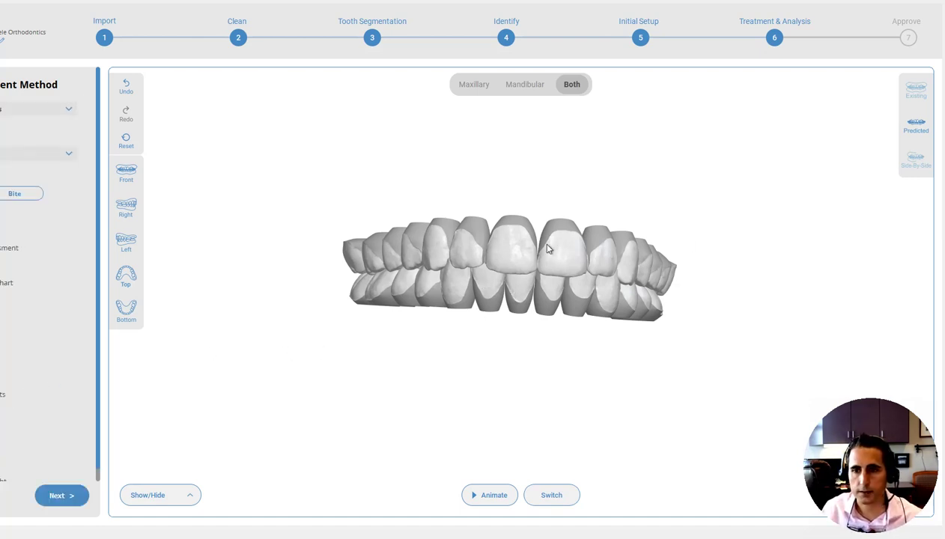
left_click_drag(547, 268, 581, 301)
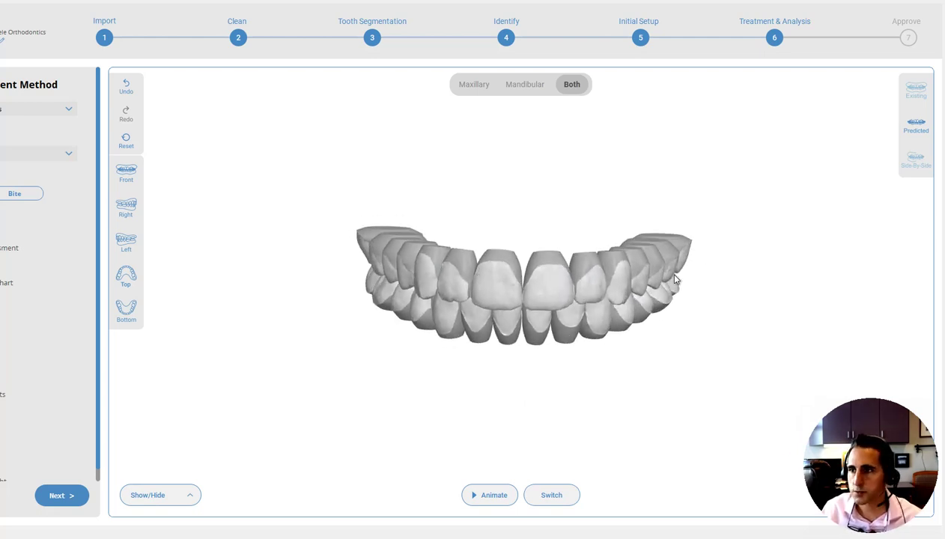